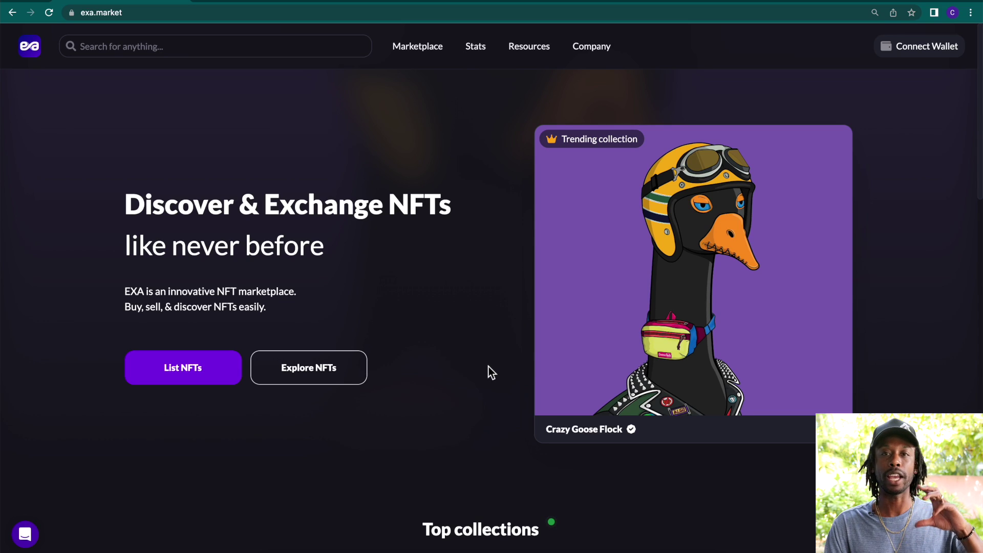
Step: Browse the homepage, then go to the Marketplace listings page
scroll(488, 367, down, 2)
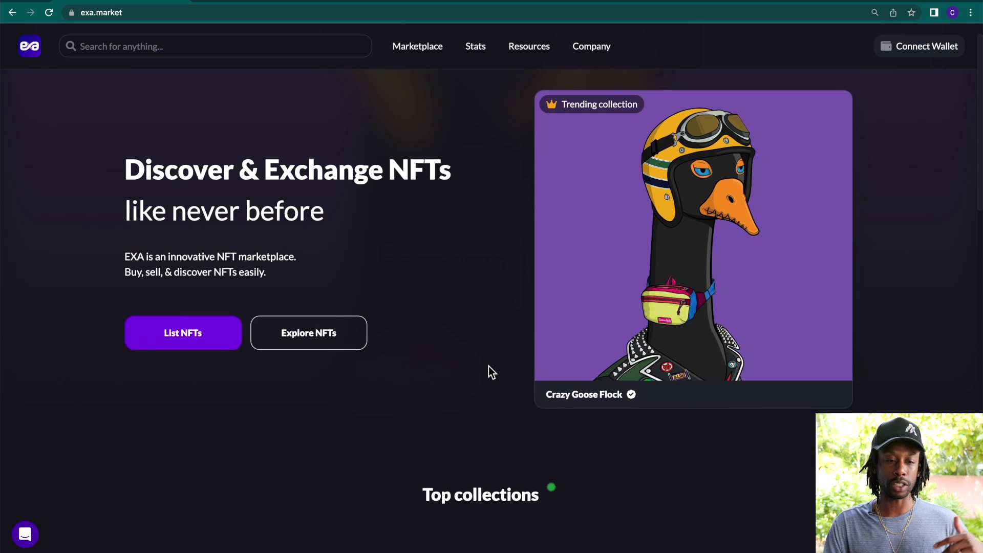
scroll(488, 367, up, 1)
scroll(489, 367, up, 1)
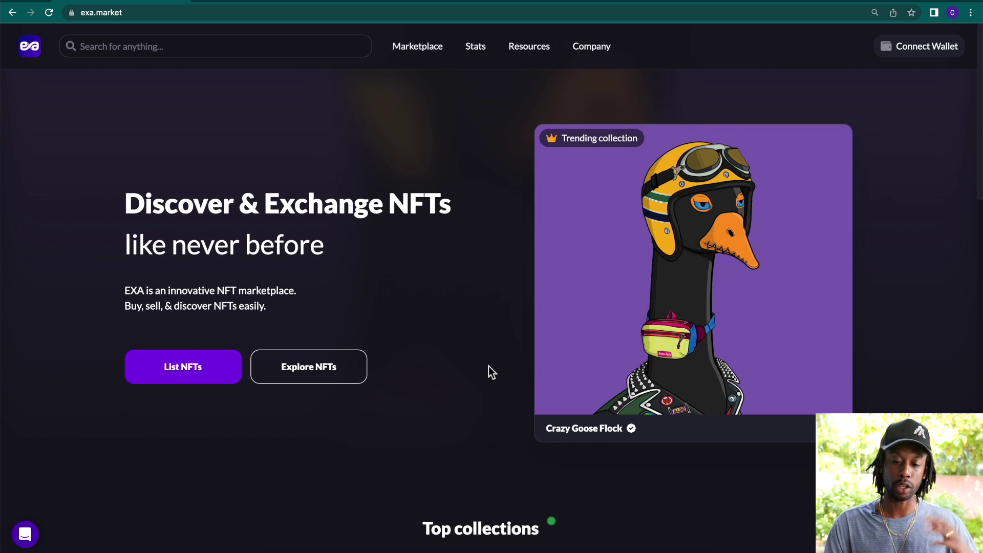
scroll(488, 367, down, 4)
scroll(489, 366, down, 4)
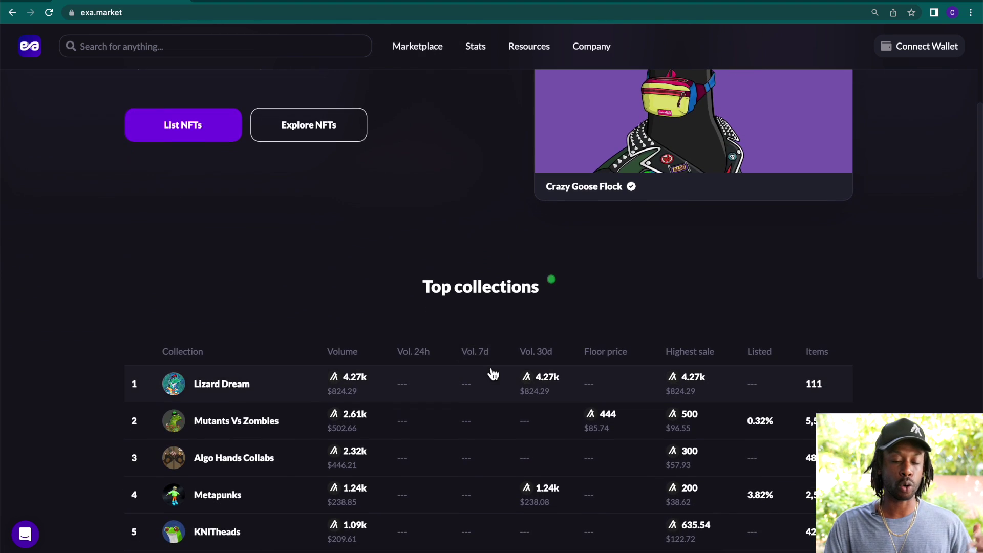
scroll(493, 375, down, 1)
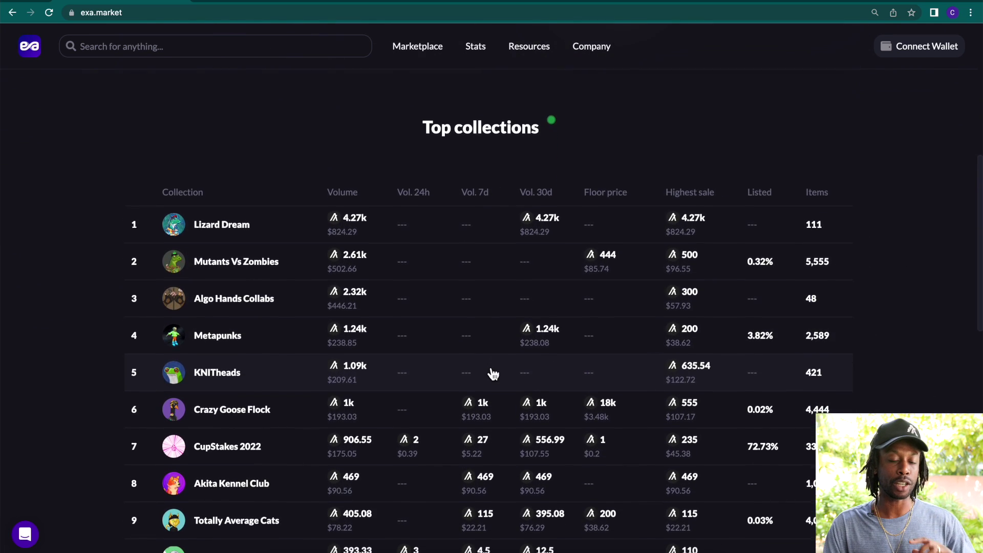
scroll(493, 374, down, 1)
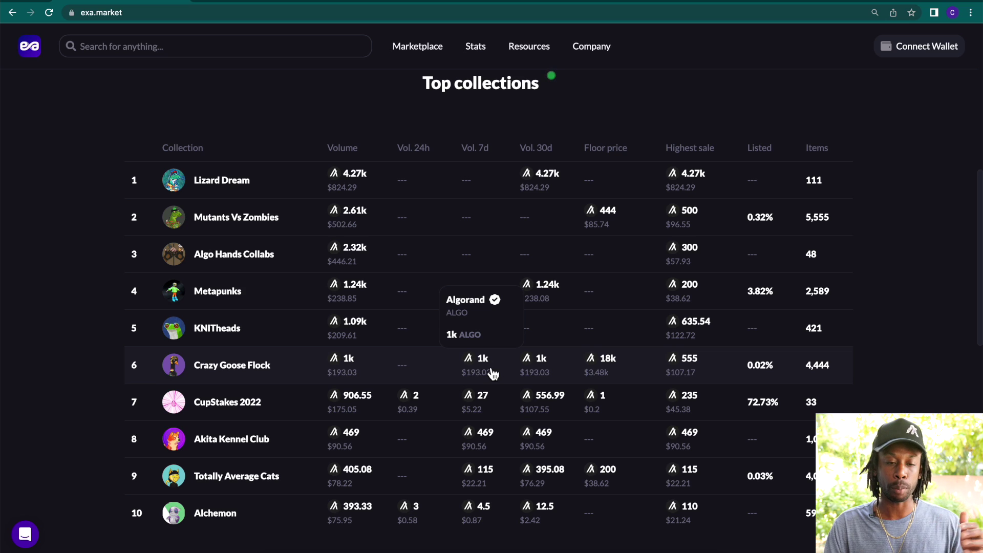
scroll(302, 261, down, 1)
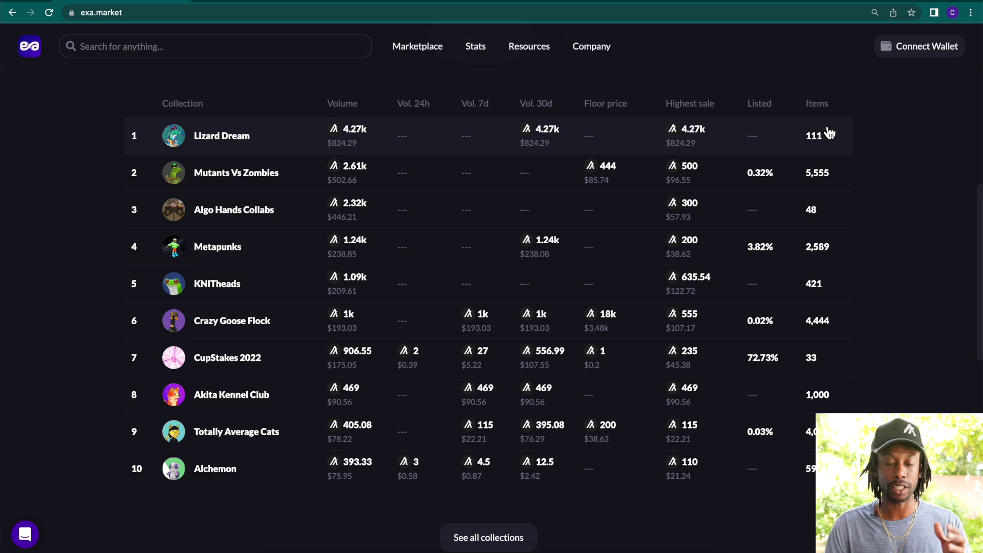
scroll(831, 118, down, 5)
scroll(834, 105, down, 2)
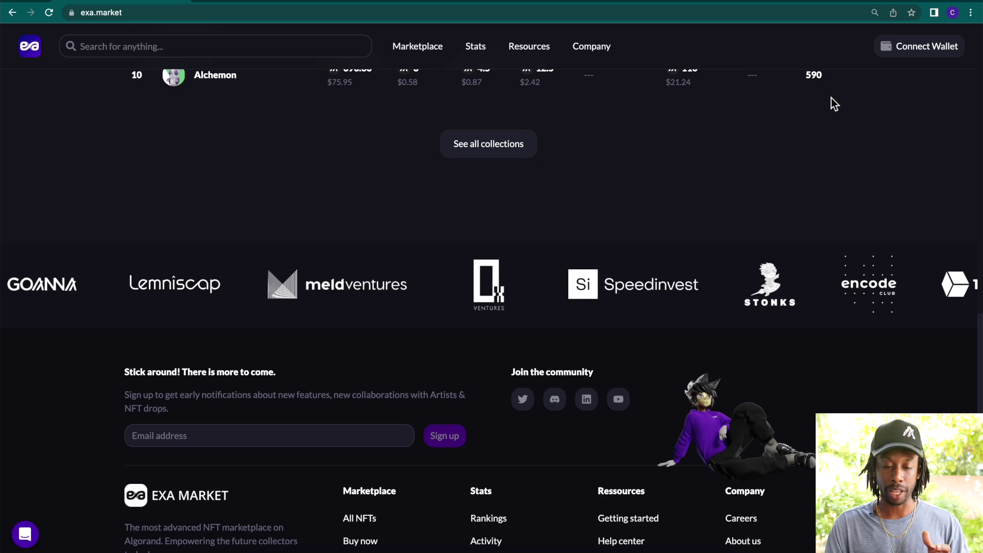
scroll(831, 97, up, 20)
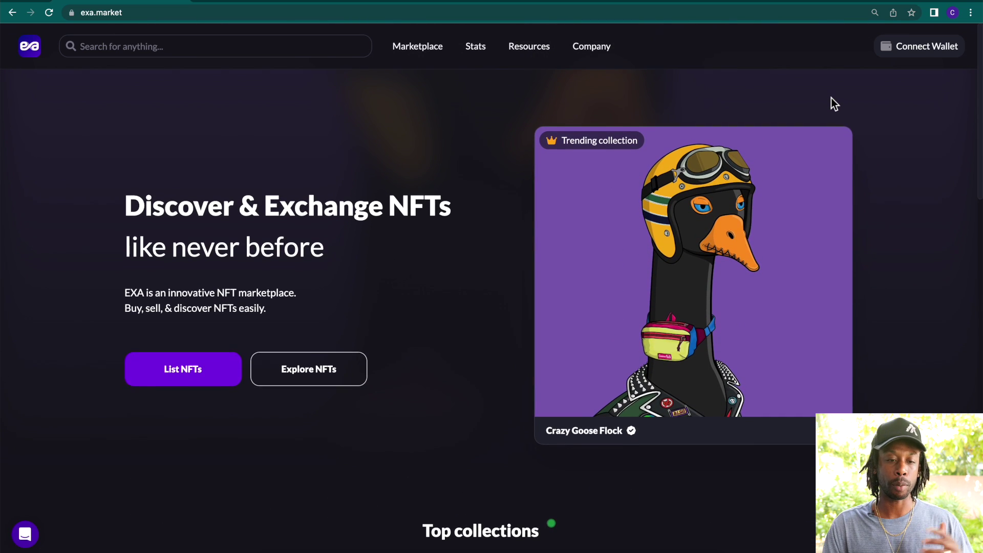
click(434, 62)
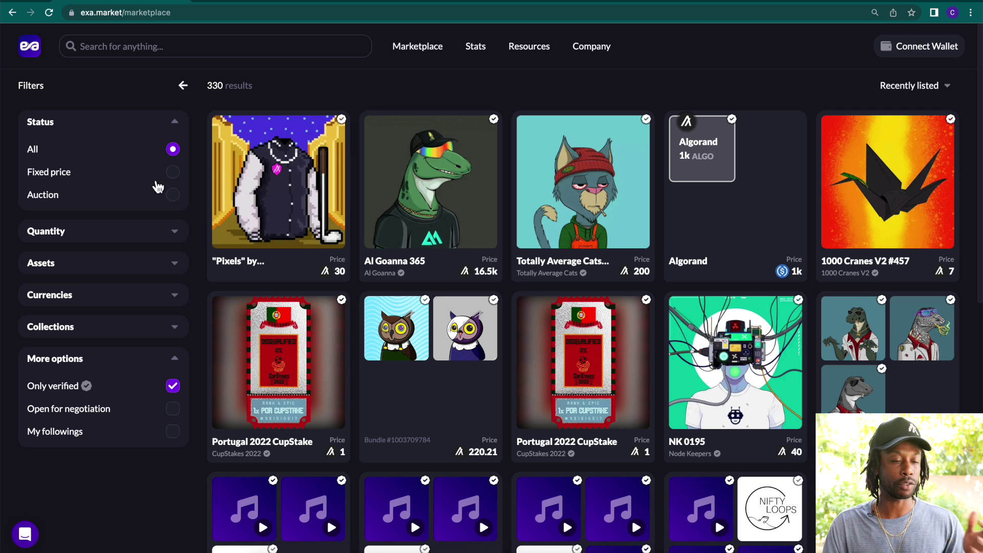
Step: Filter listings to Status: Fixed price and Quantity: Bundles, giving 78 results
click(174, 174)
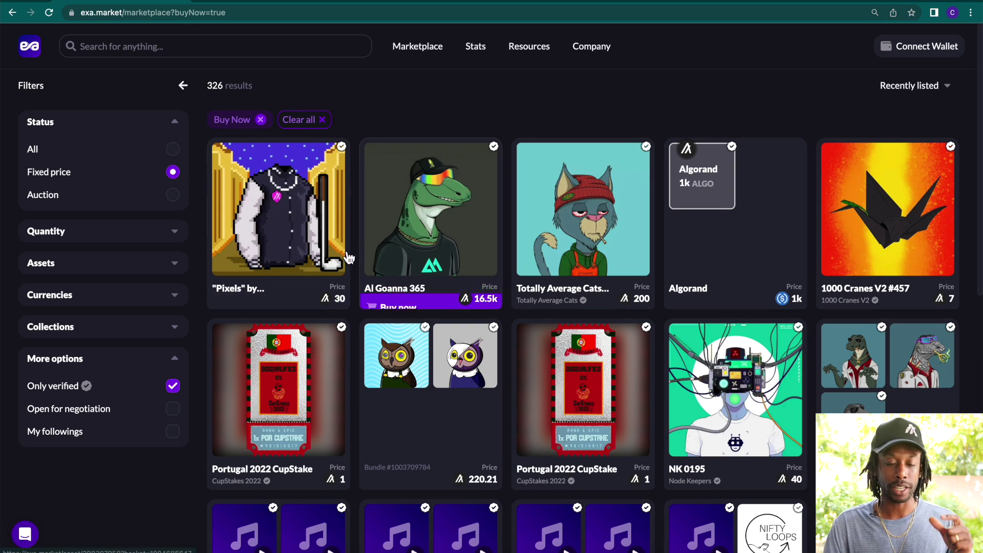
mouse_move(399, 294)
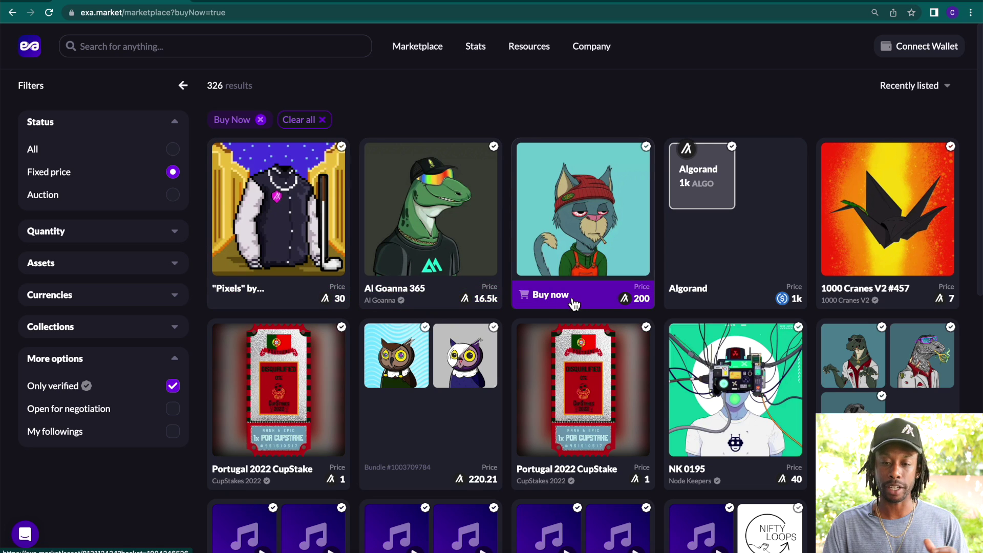
mouse_move(909, 301)
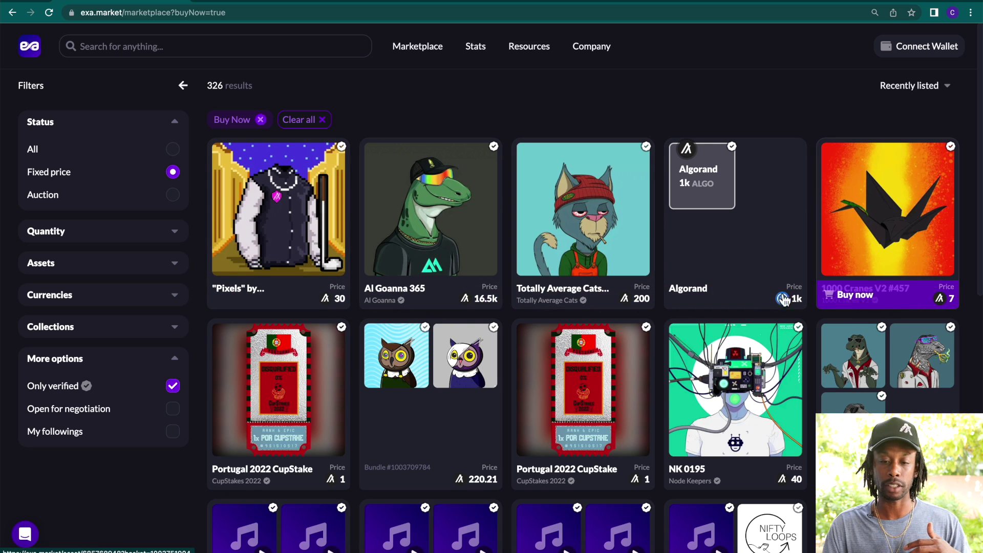
mouse_move(284, 296)
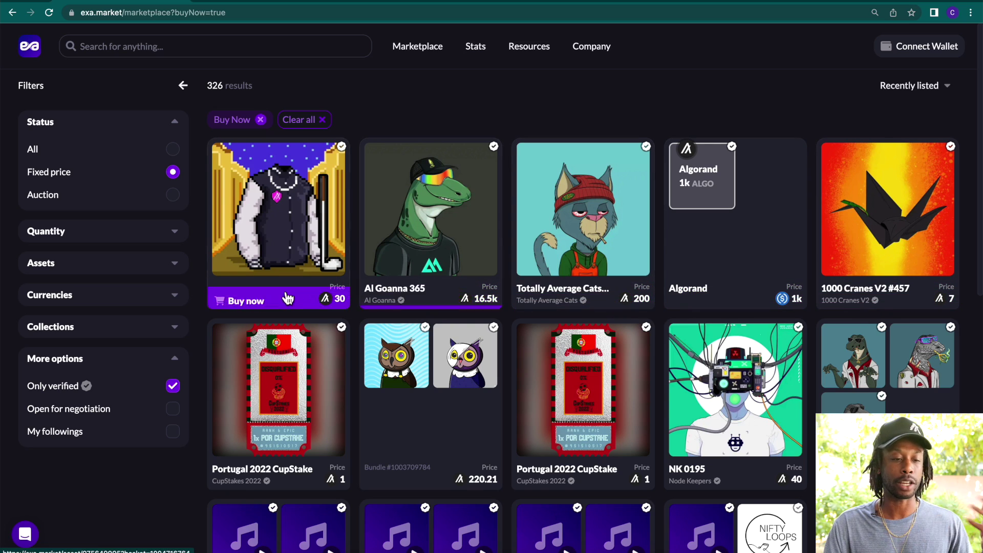
click(135, 238)
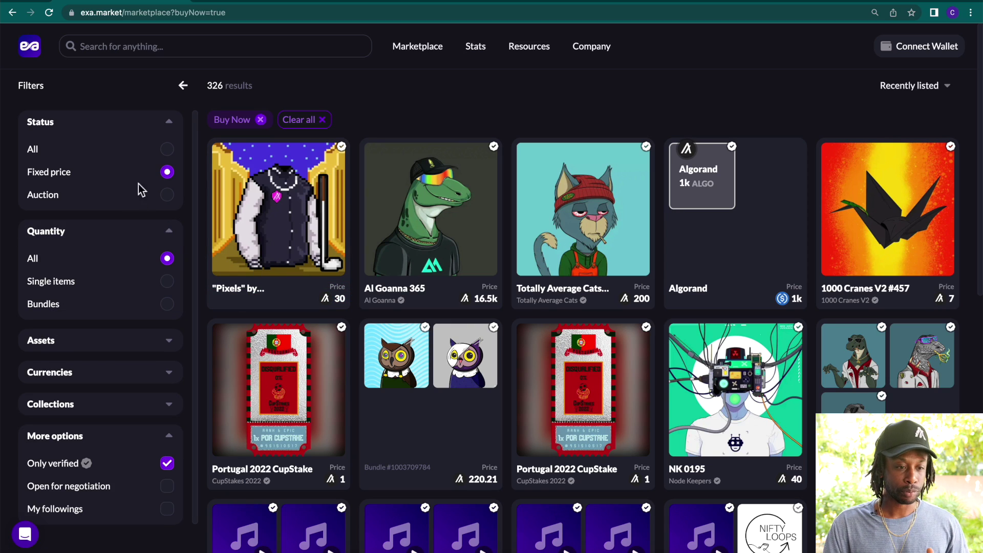
click(167, 282)
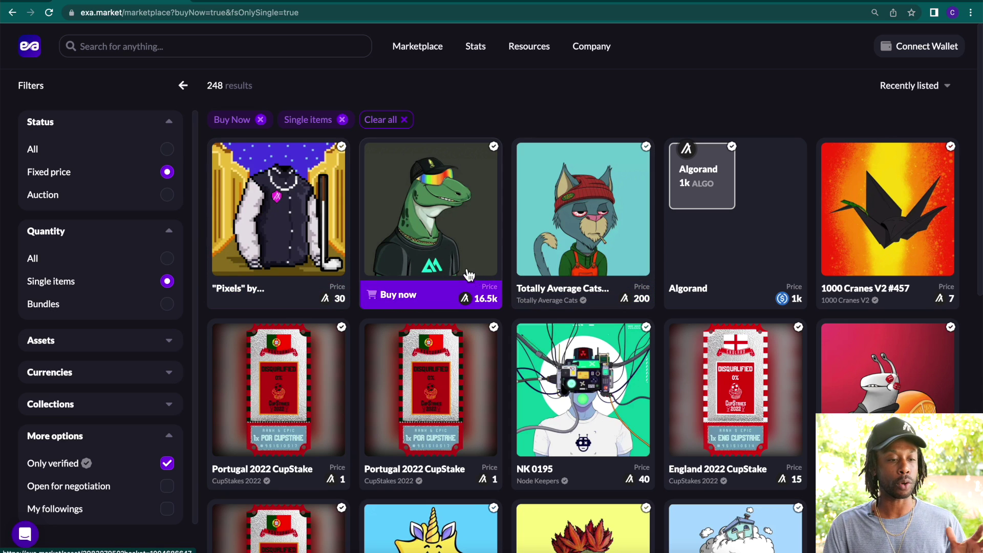
click(168, 305)
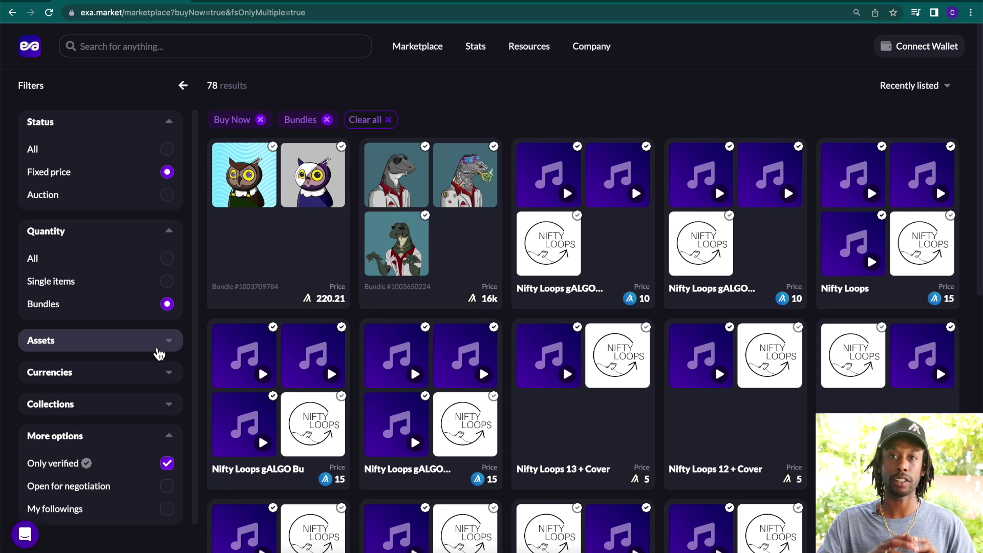
Step: Set Status and Quantity back to All and filter Assets to Cryptocurrencies, leaving 4 listings
click(171, 152)
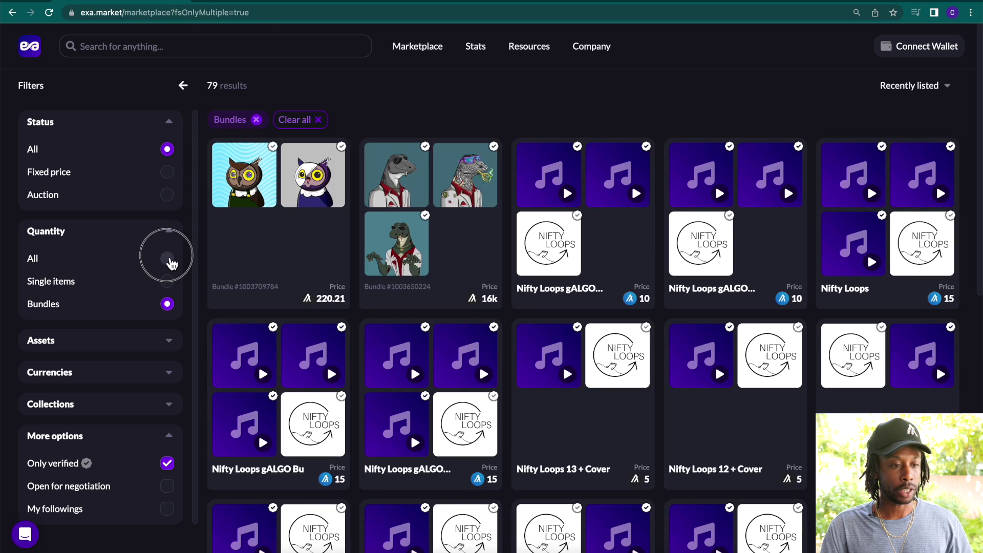
click(169, 260)
scroll(168, 261, down, 1)
click(159, 307)
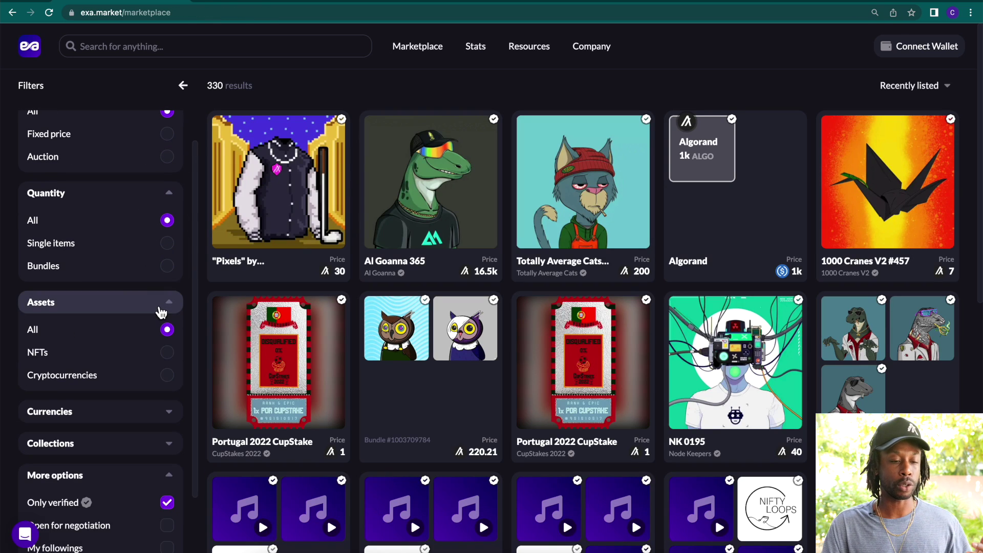
scroll(162, 312, down, 1)
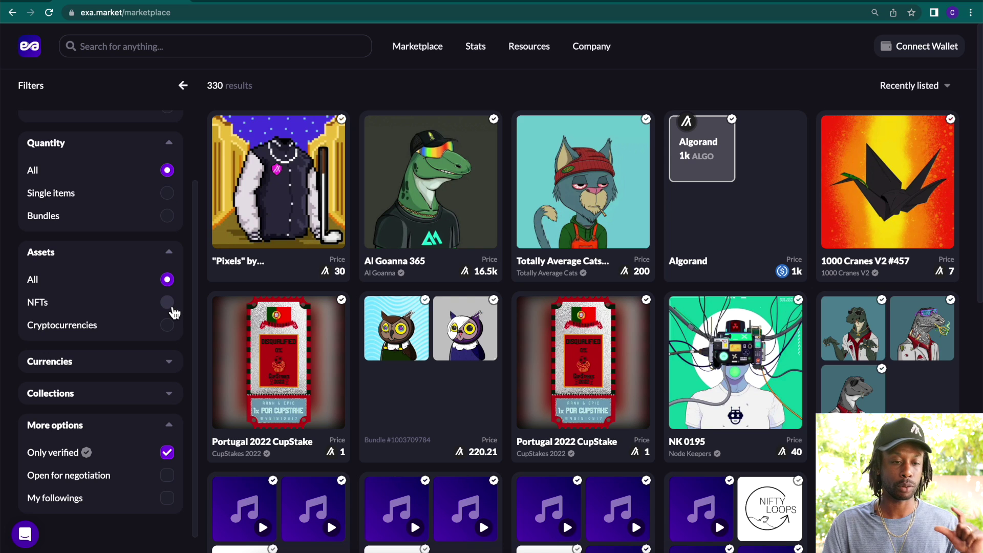
click(172, 307)
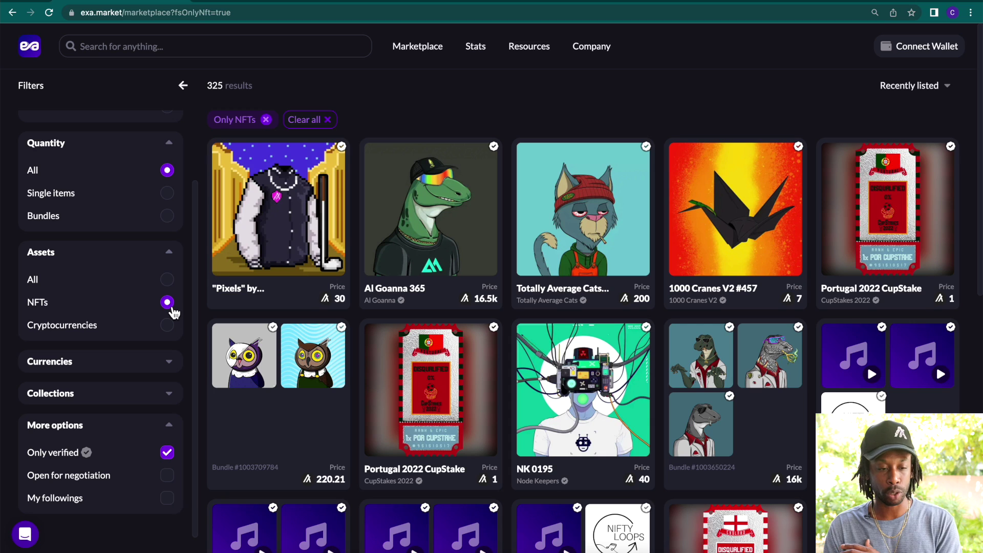
click(171, 330)
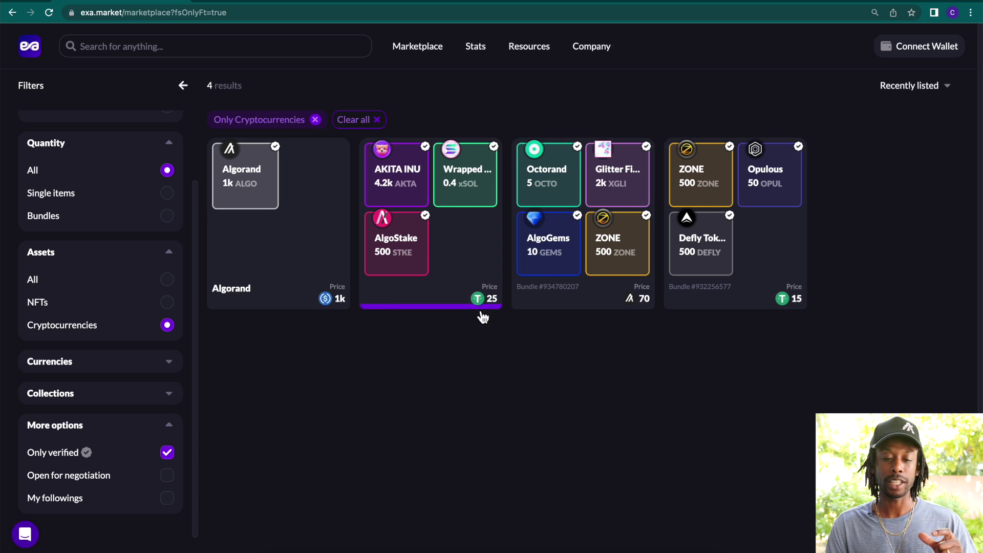
mouse_move(482, 307)
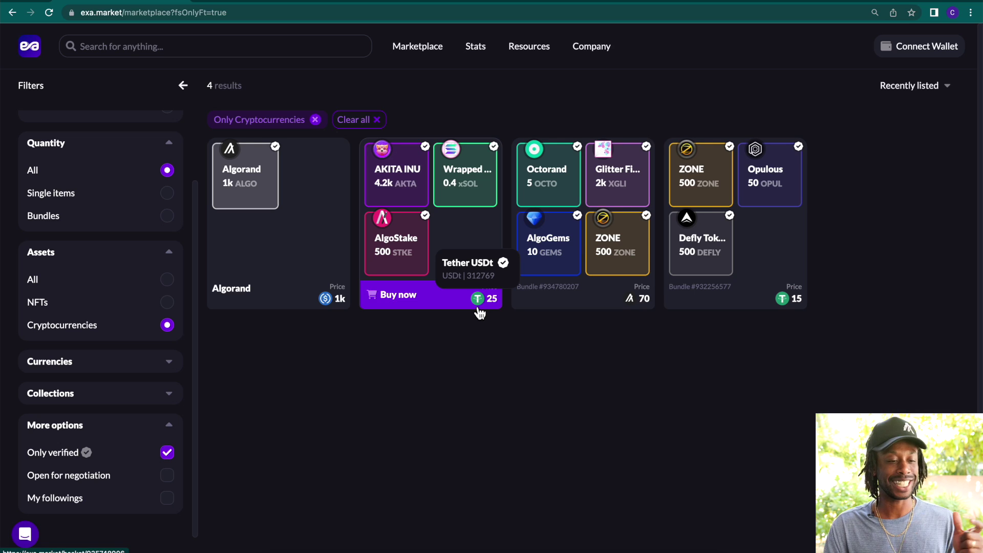
Step: Set Assets back to All so all 330 listings show, collapsing the Currencies filter
click(145, 276)
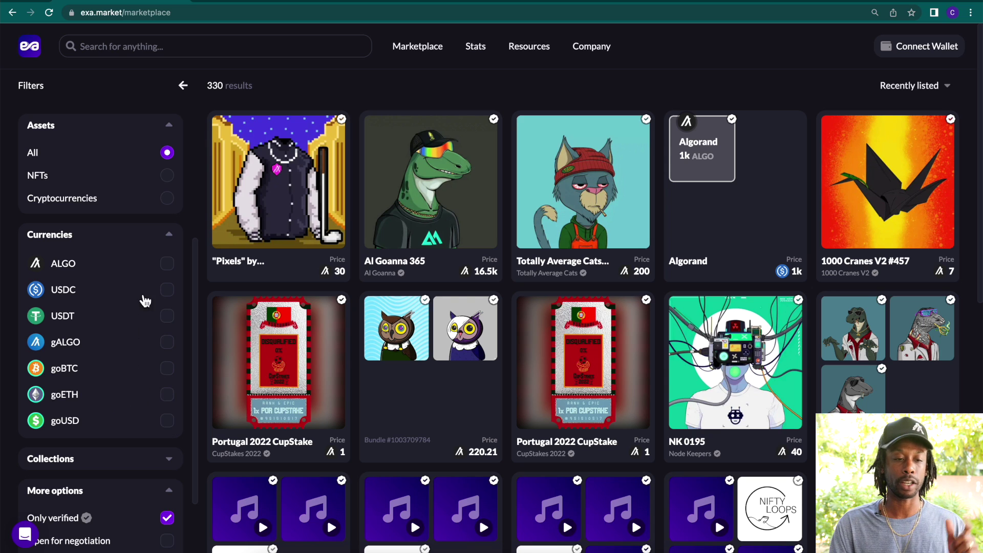
click(168, 241)
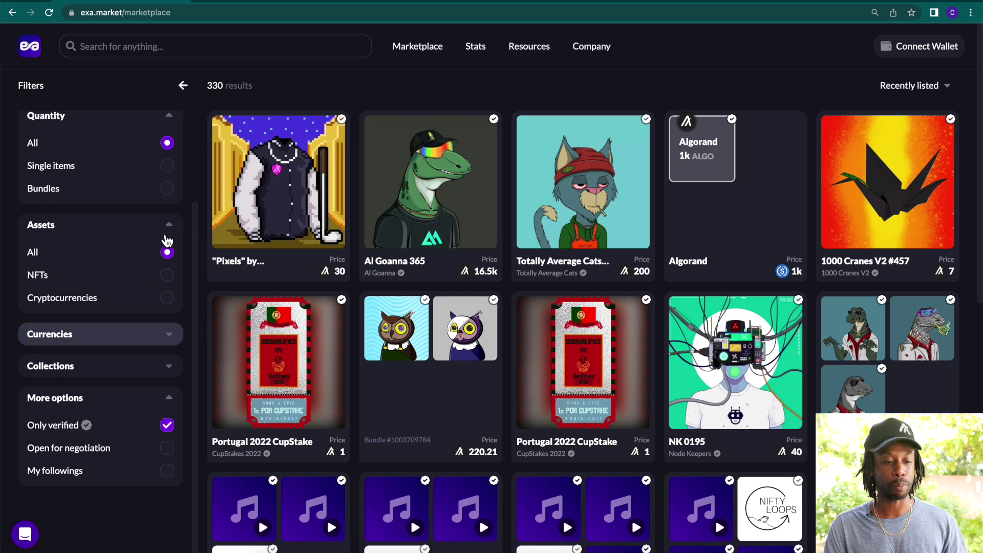
scroll(167, 239, down, 1)
scroll(130, 425, down, 2)
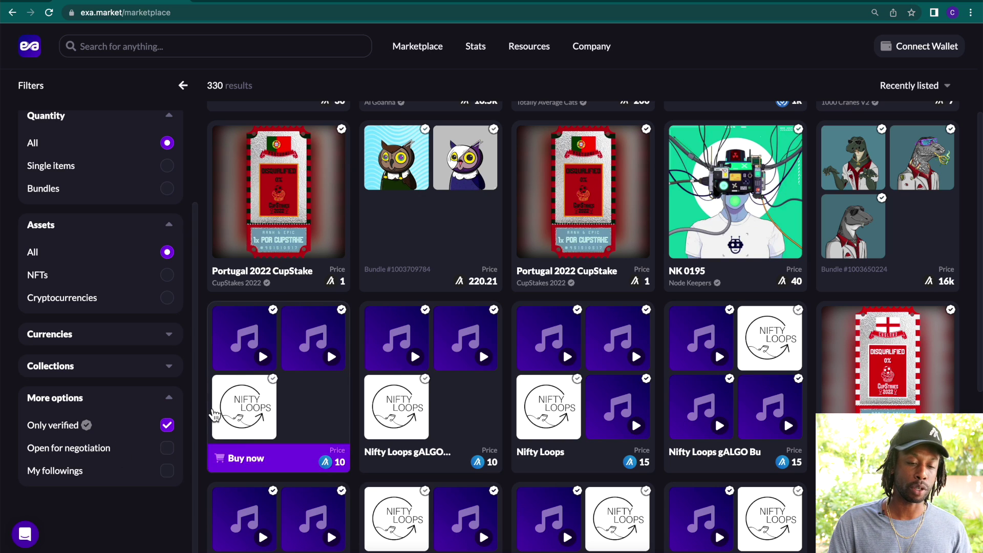
Step: Go to the Stats collection rankings page
scroll(212, 409, up, 3)
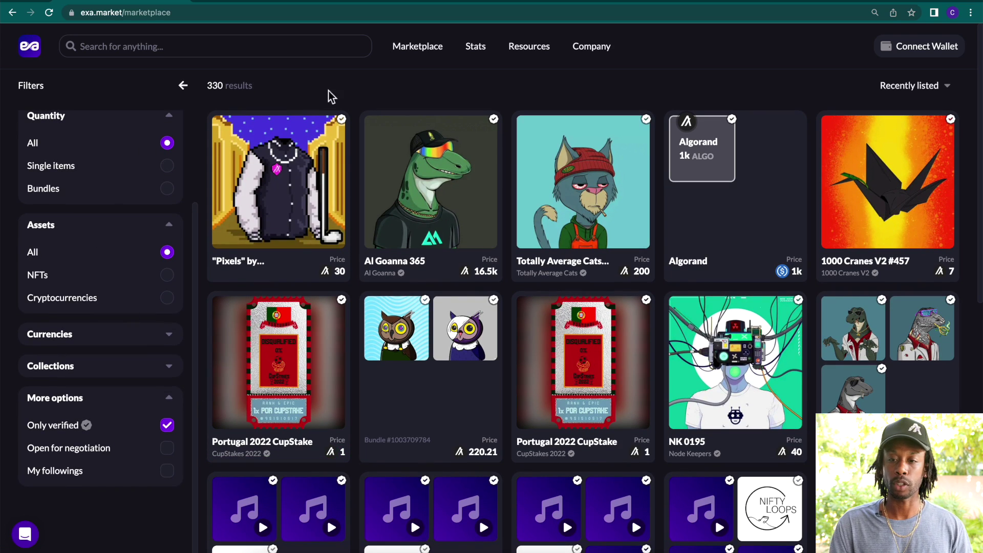
mouse_move(476, 58)
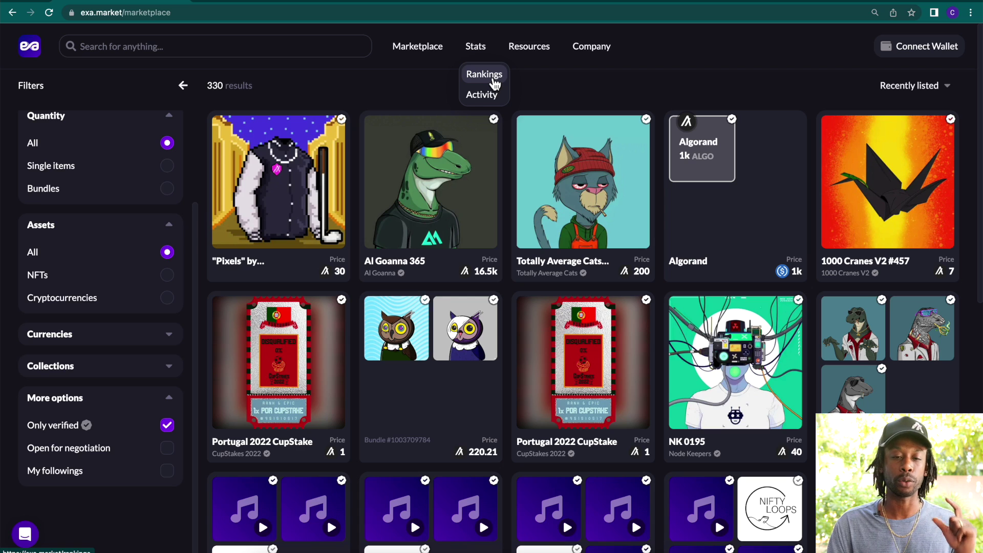
click(485, 74)
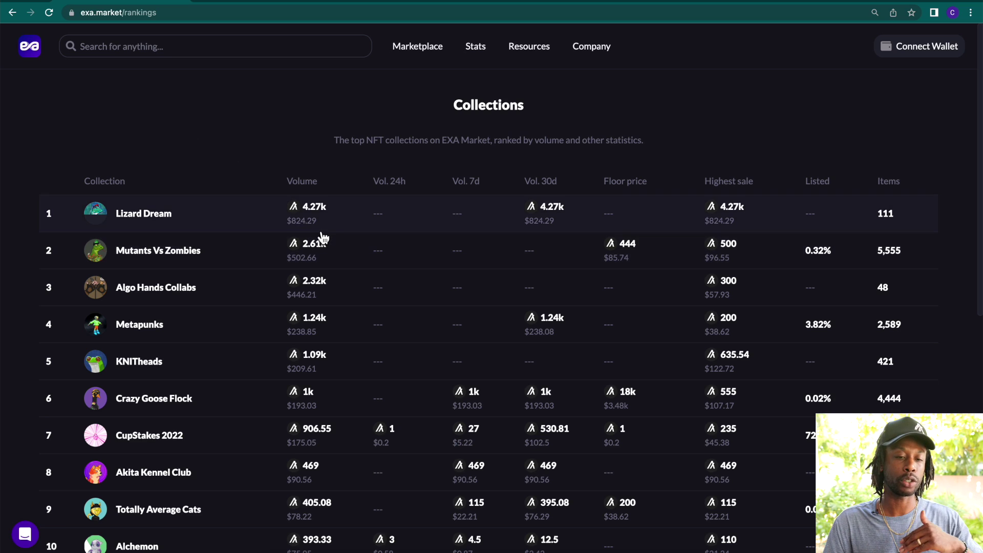
Step: Scroll the Collections rankings from Lizard Dream (4.27k) down to Algoblintoen2 at 44 volume
mouse_move(320, 231)
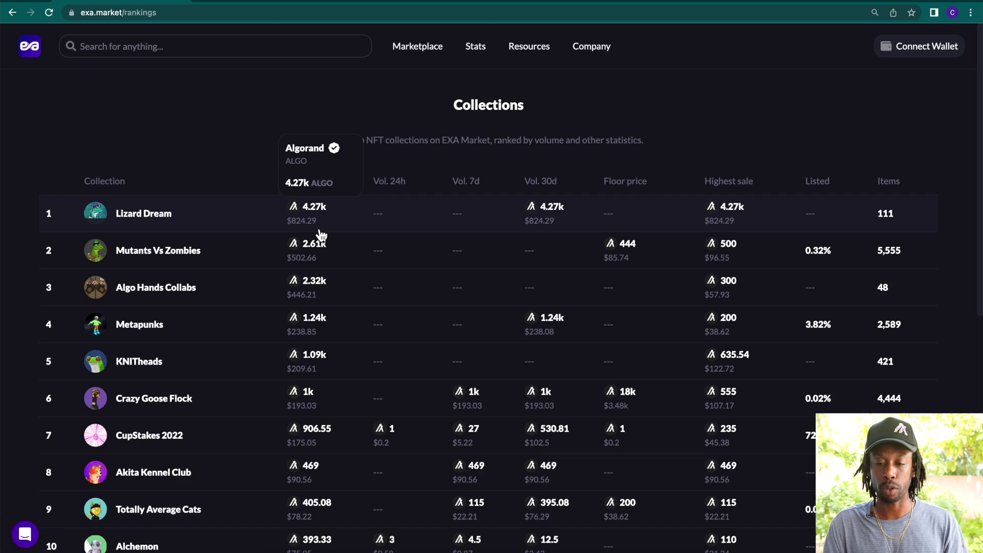
scroll(321, 234, down, 8)
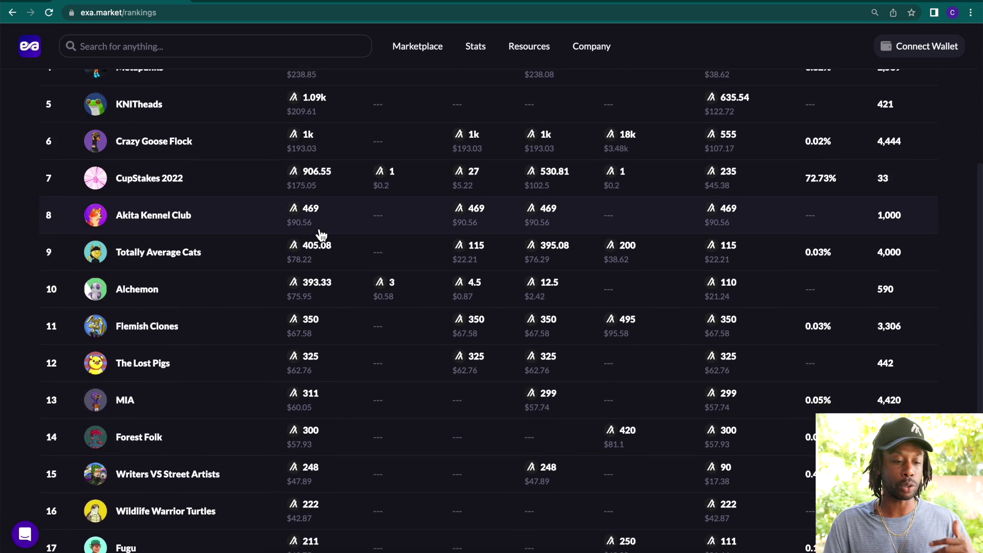
scroll(321, 235, down, 4)
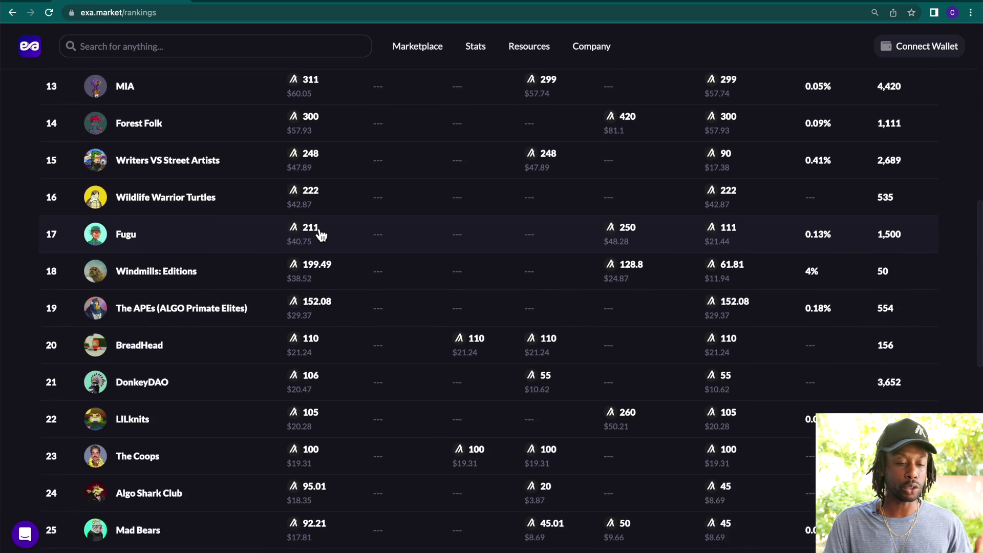
scroll(321, 235, down, 5)
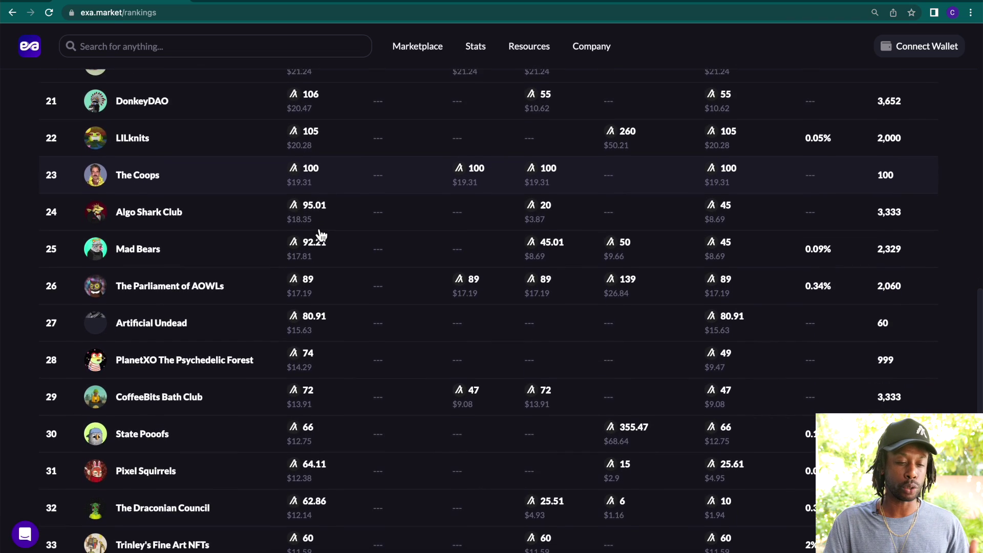
scroll(321, 235, down, 2)
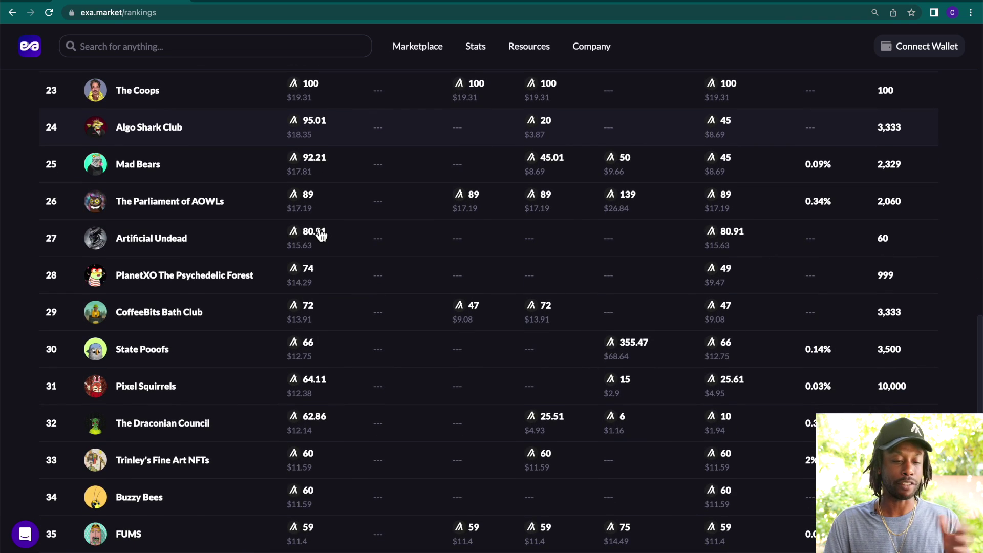
scroll(321, 234, down, 8)
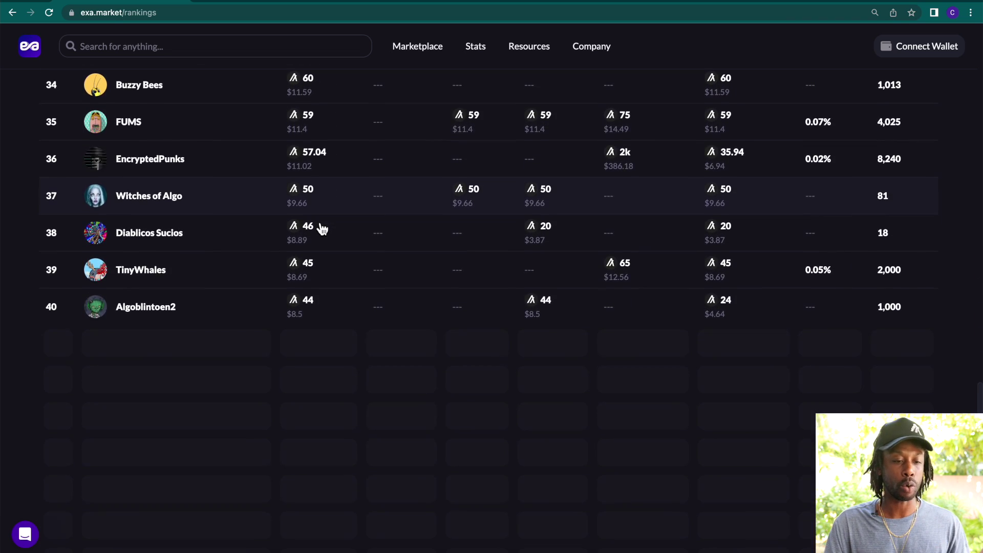
scroll(319, 228, up, 20)
mouse_move(571, 210)
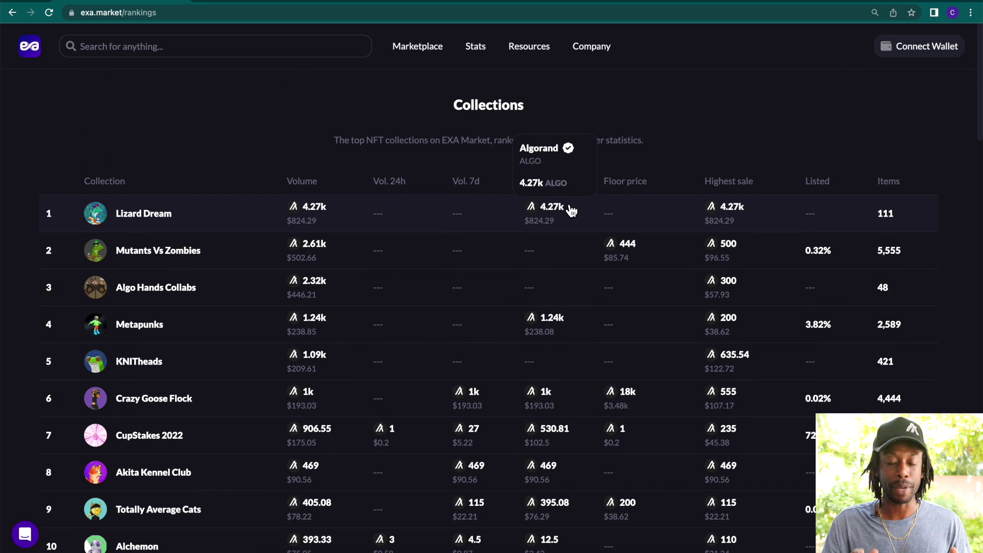
Step: View the 3140-result Activity feed, then go to the Getting started help articles
mouse_move(478, 61)
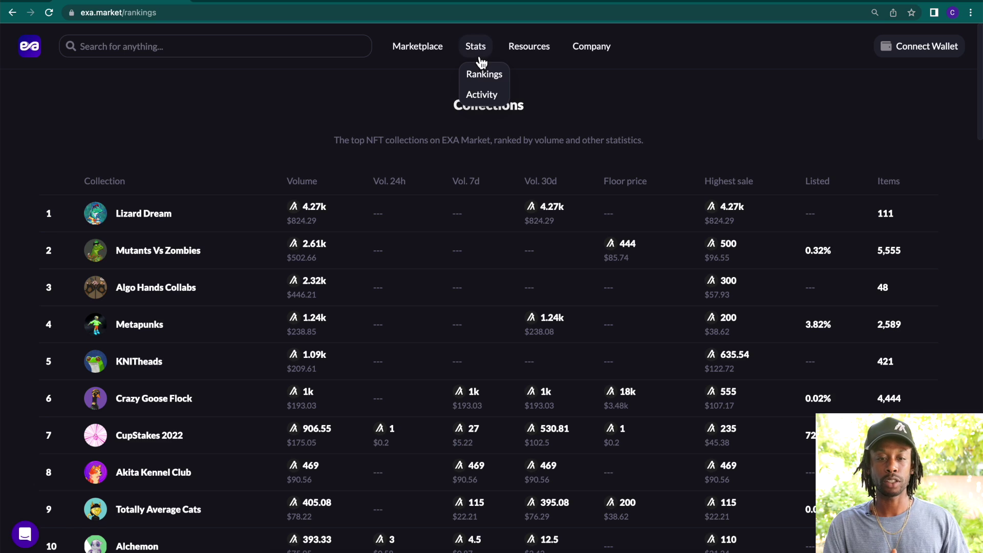
click(484, 96)
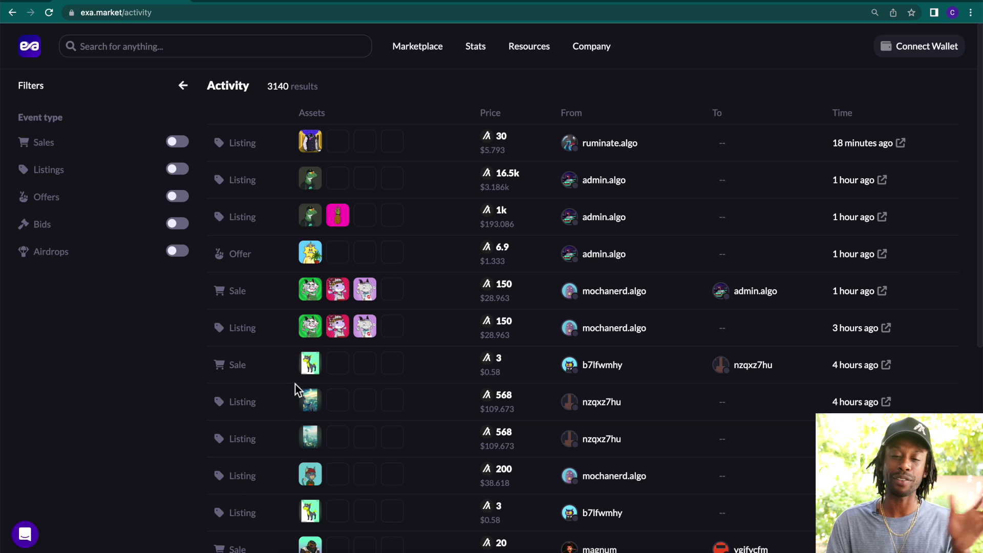
mouse_move(526, 53)
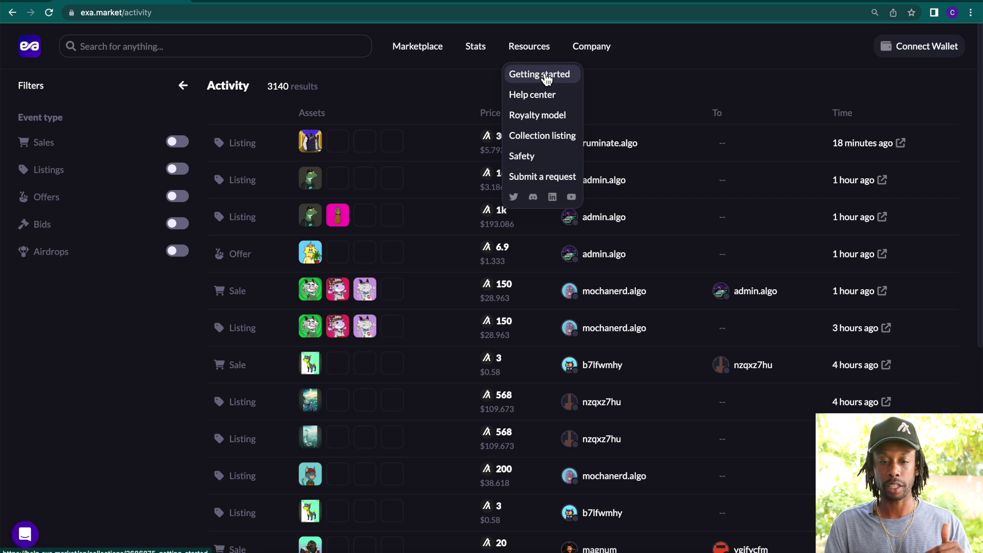
click(544, 76)
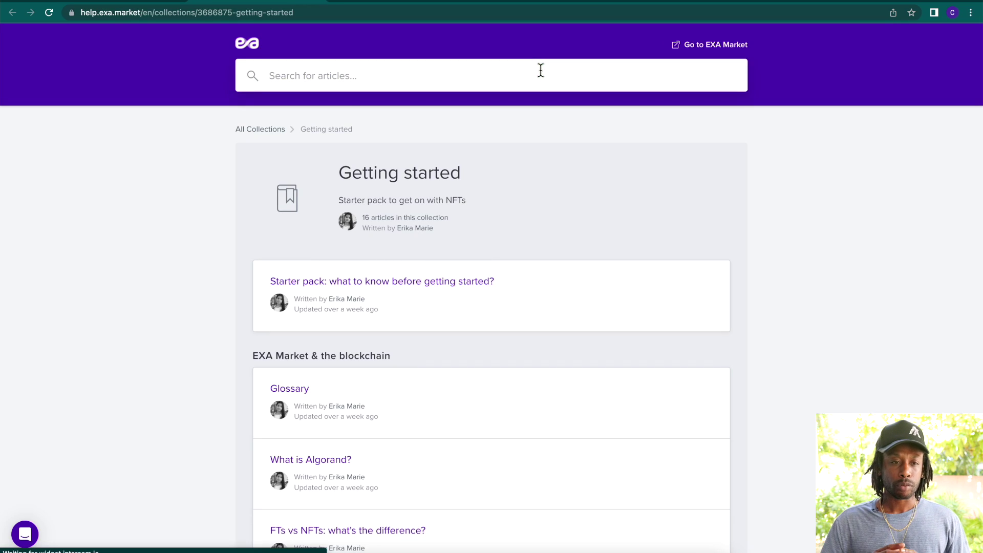
Step: Scroll the Getting started articles, highlighting the EXA Market & the blockchain and Wallets & transactions headings
scroll(689, 229, down, 3)
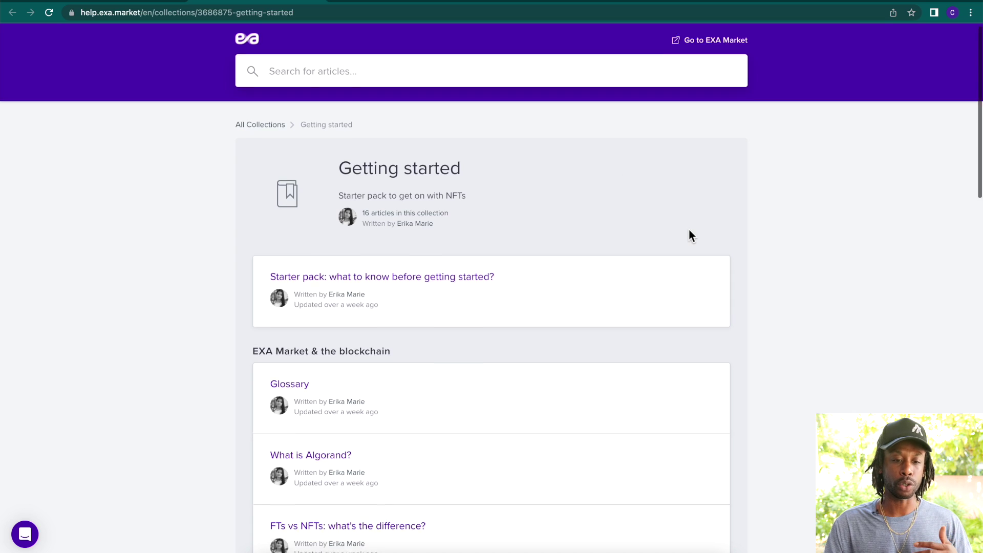
triple_click(355, 235)
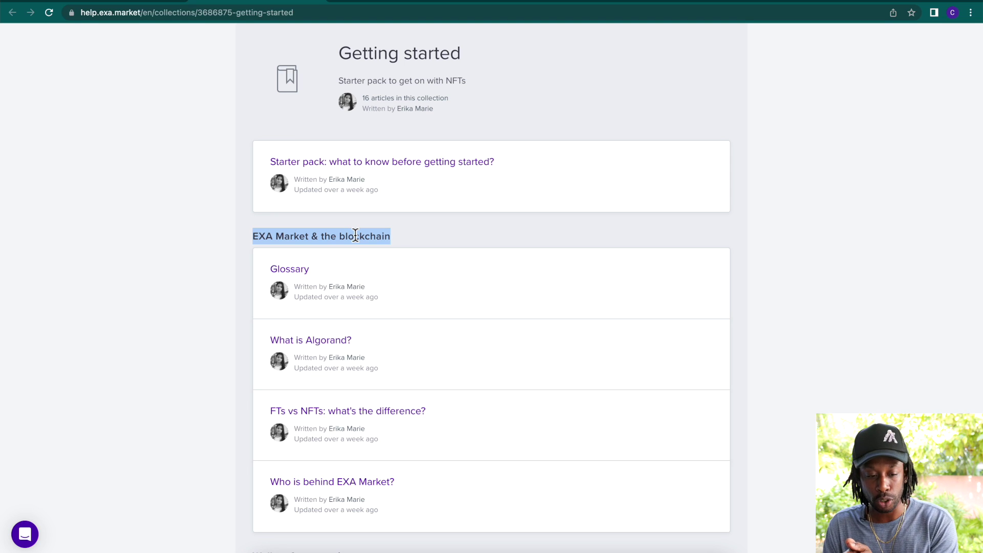
scroll(356, 236, down, 5)
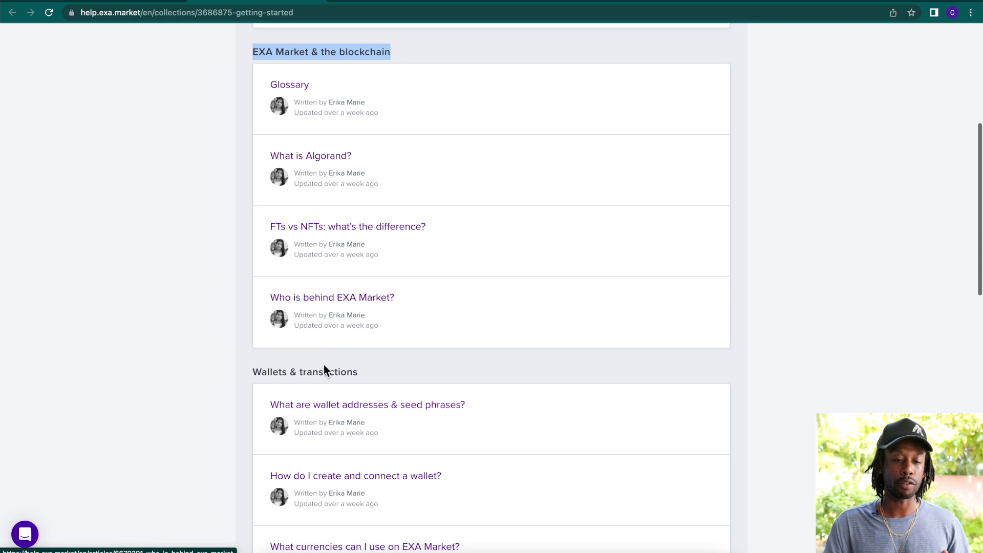
double_click(321, 372)
click(321, 373)
scroll(321, 375, down, 7)
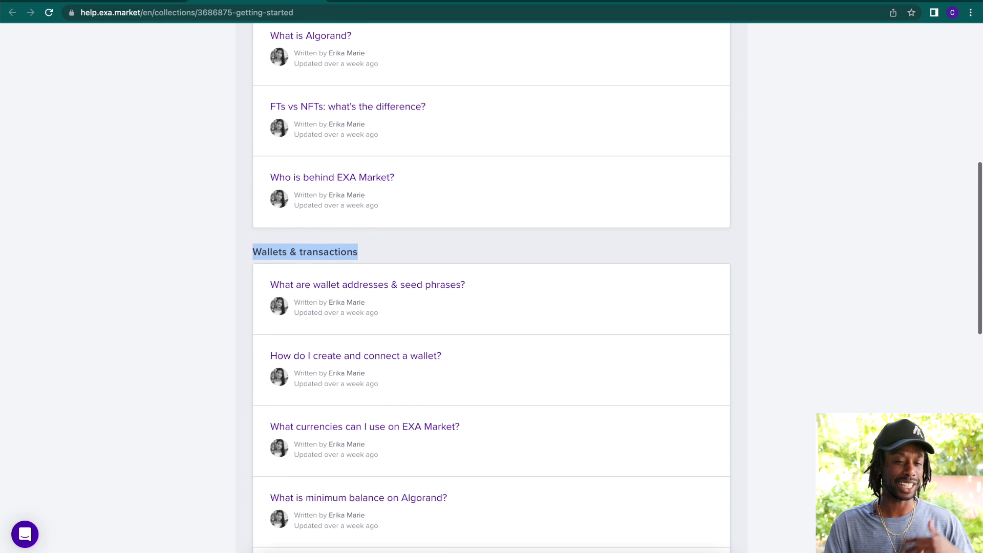
scroll(320, 378, down, 5)
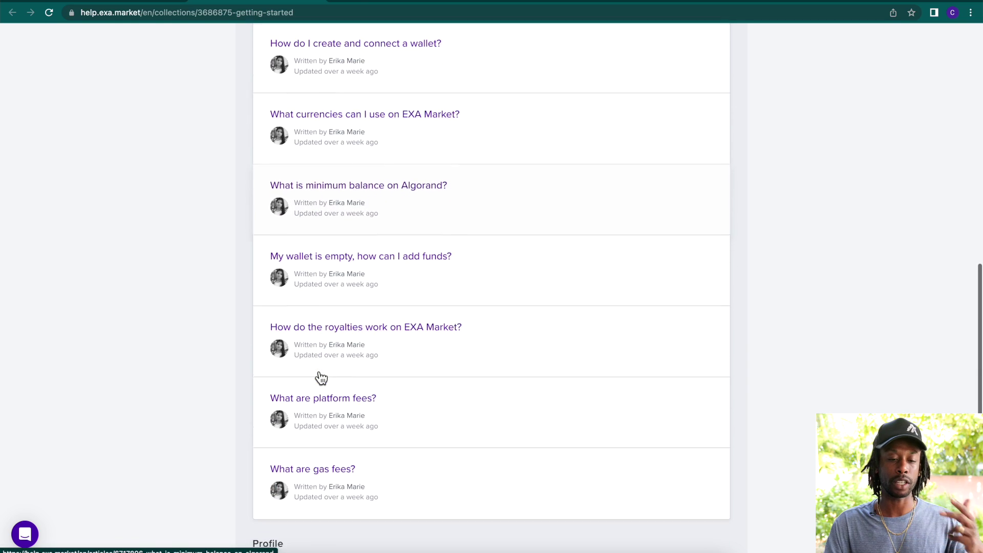
scroll(321, 378, down, 3)
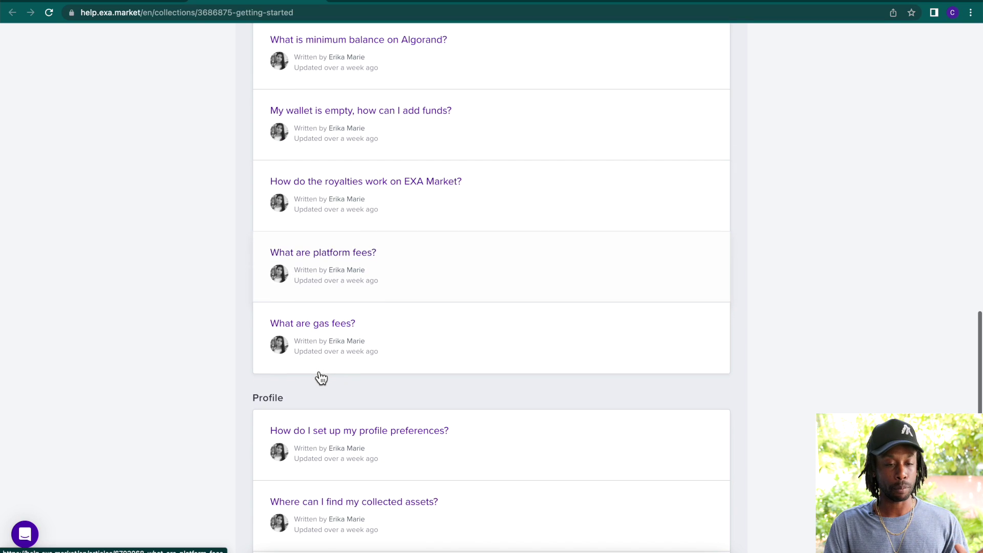
Step: Return to the EXA Market tab and go to the homepage via the exa logo
click(320, 5)
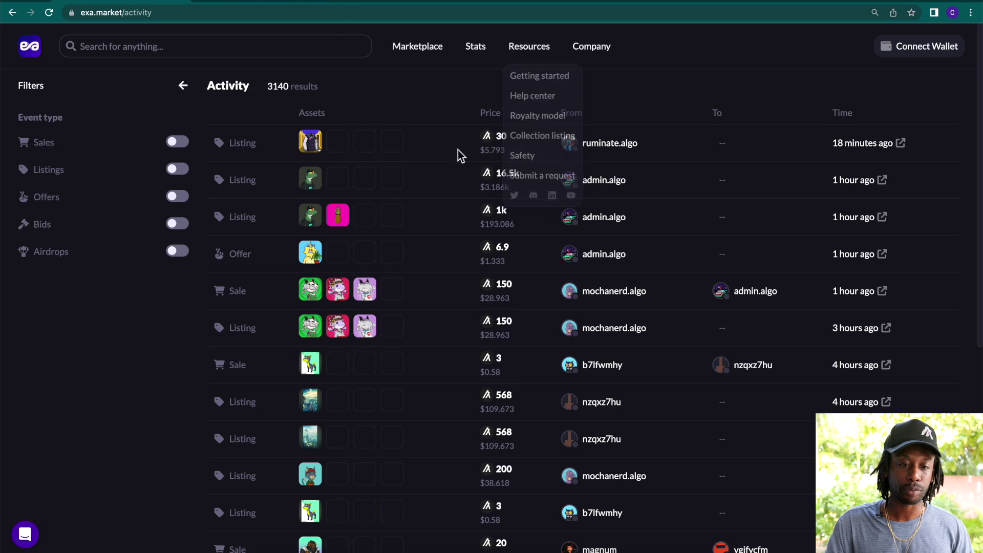
mouse_move(600, 53)
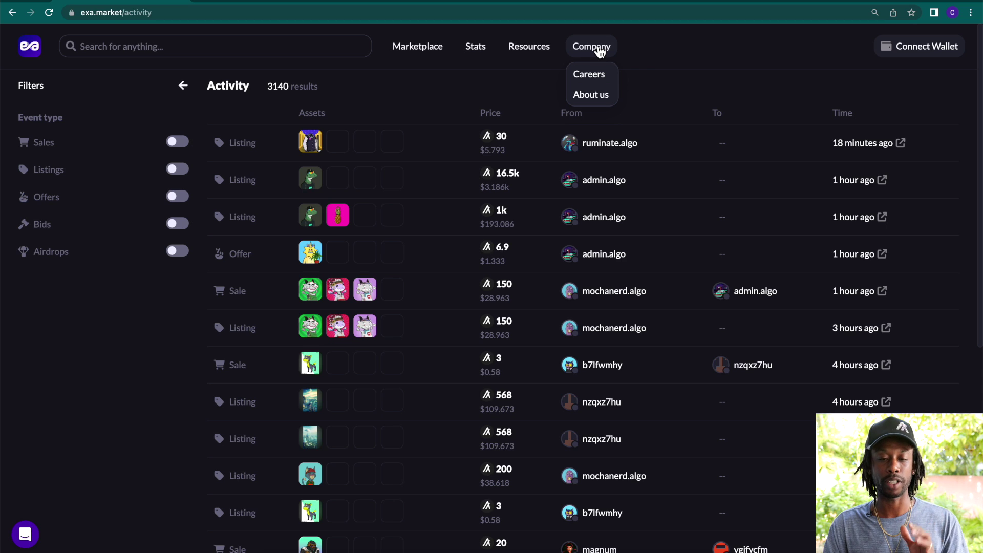
click(41, 51)
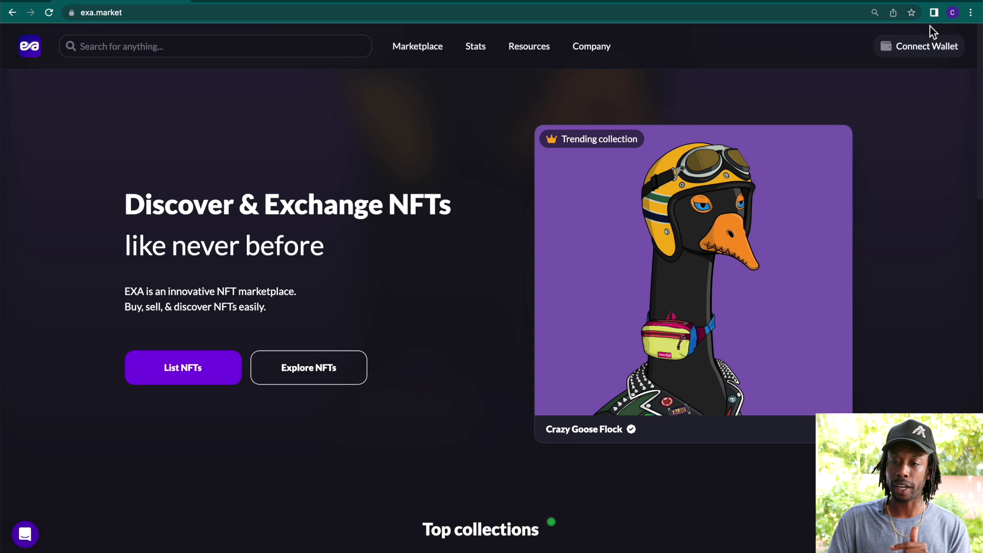
Step: Connect a My Algo wallet, unlocking it with the saved wallet password
click(929, 58)
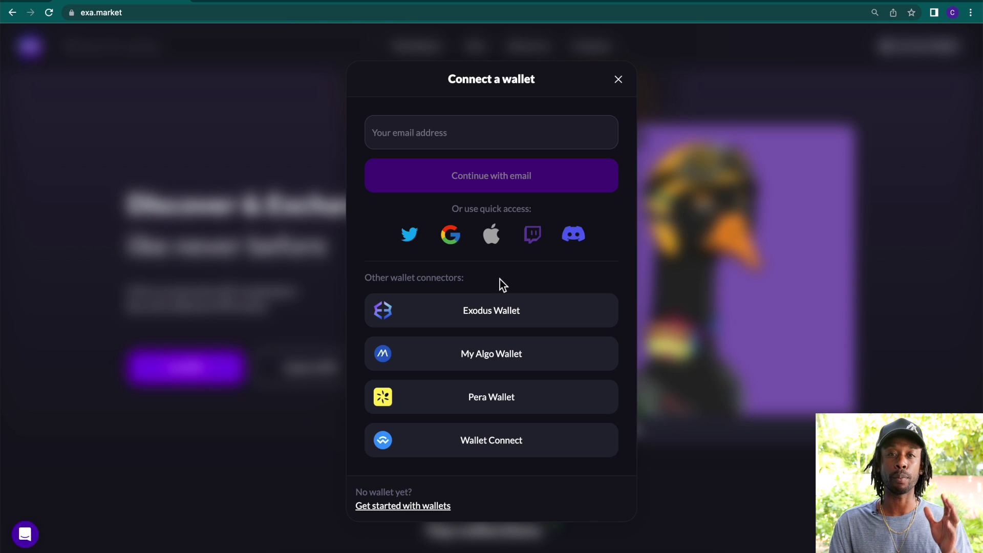
click(494, 349)
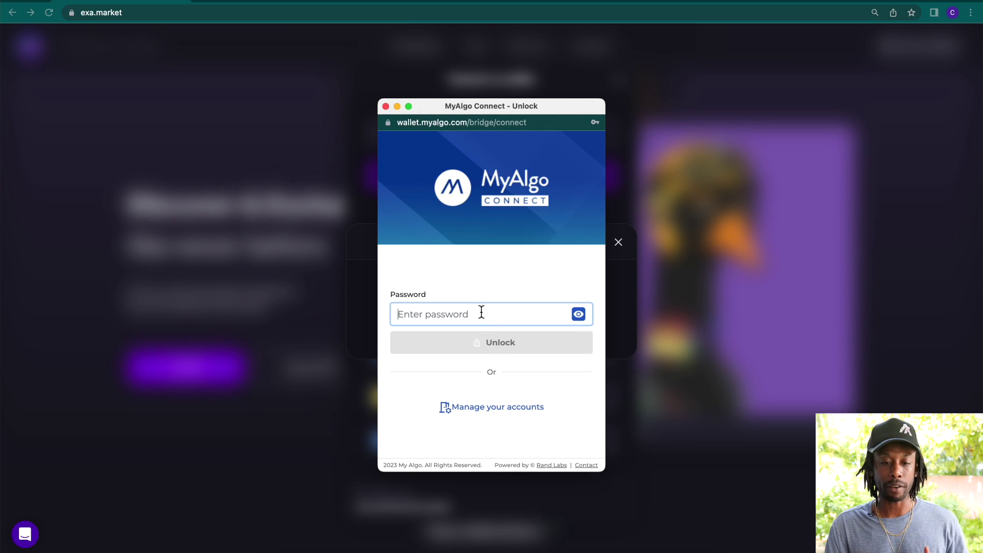
click(480, 314)
click(486, 348)
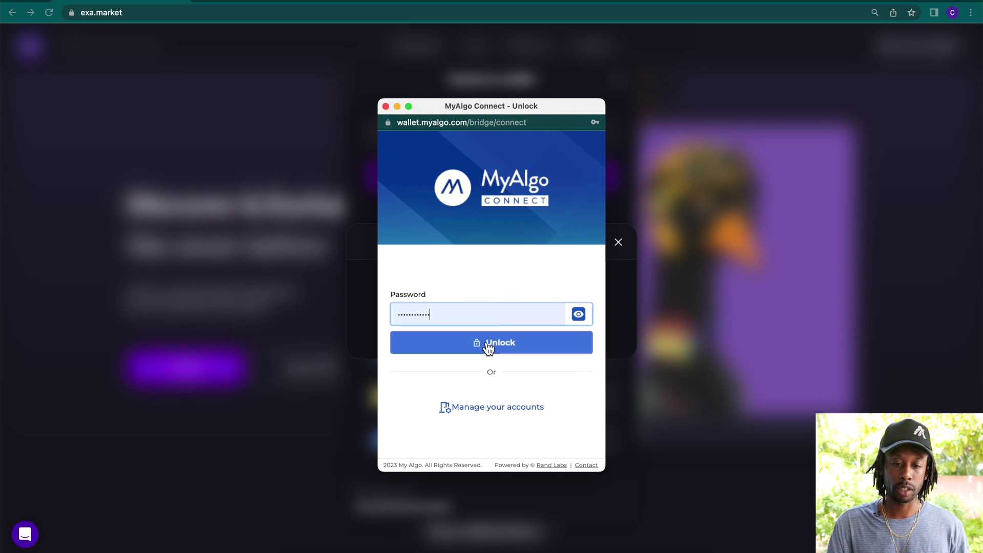
click(531, 349)
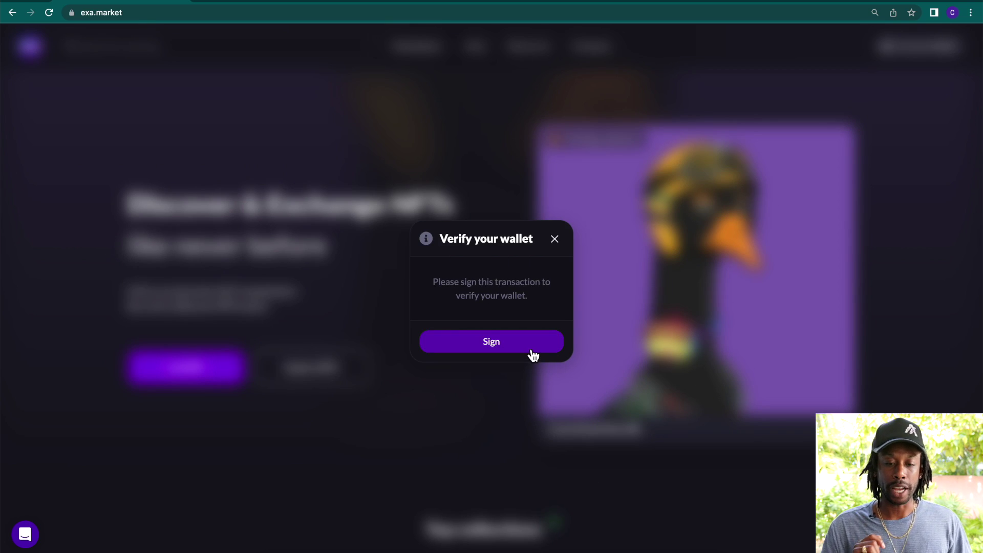
Step: Sign the 0-ALGO verification transaction, confirming with the wallet password
click(531, 351)
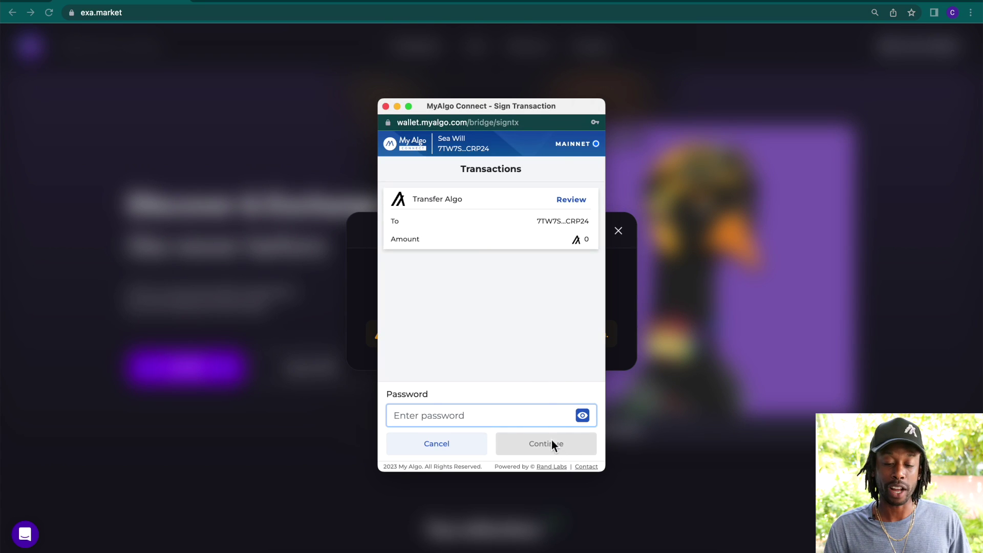
click(534, 415)
click(510, 361)
click(541, 454)
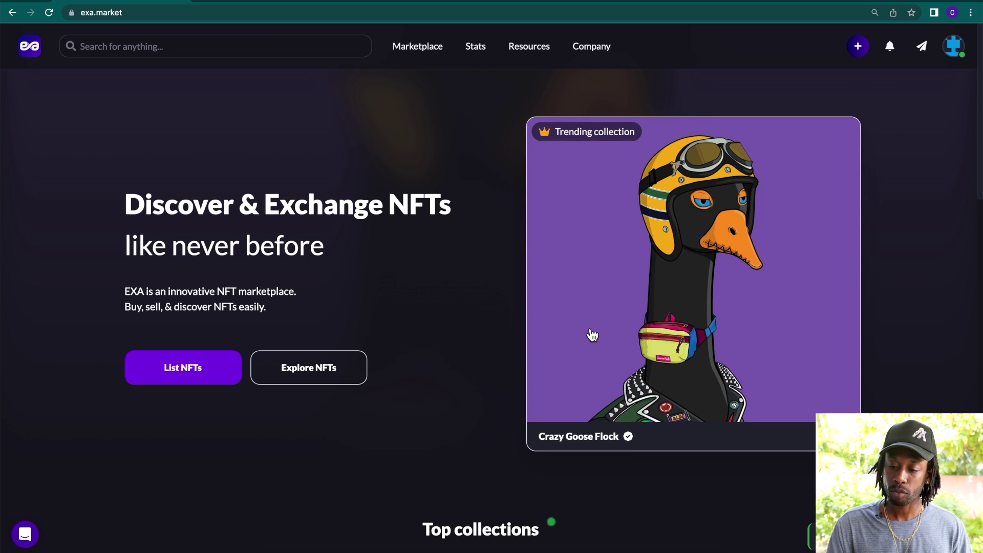
Step: Go to your own profile from the wallet dropdown and reveal the full wallet address
click(955, 53)
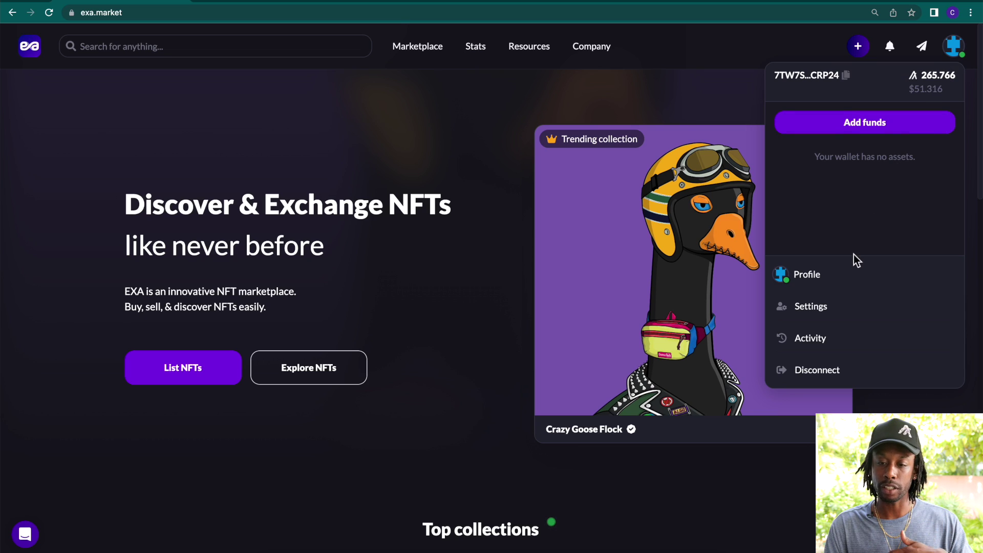
click(850, 279)
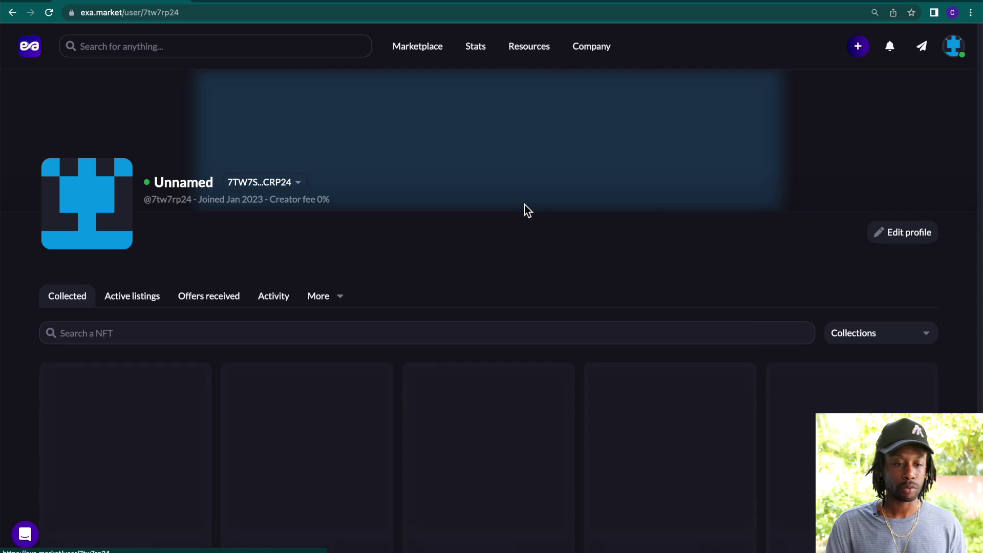
double_click(188, 183)
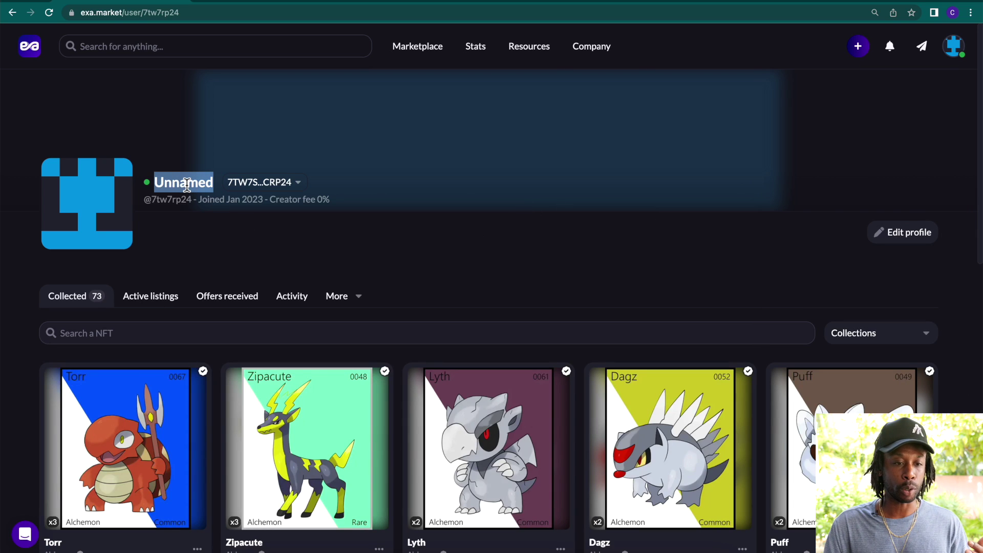
click(187, 183)
click(275, 184)
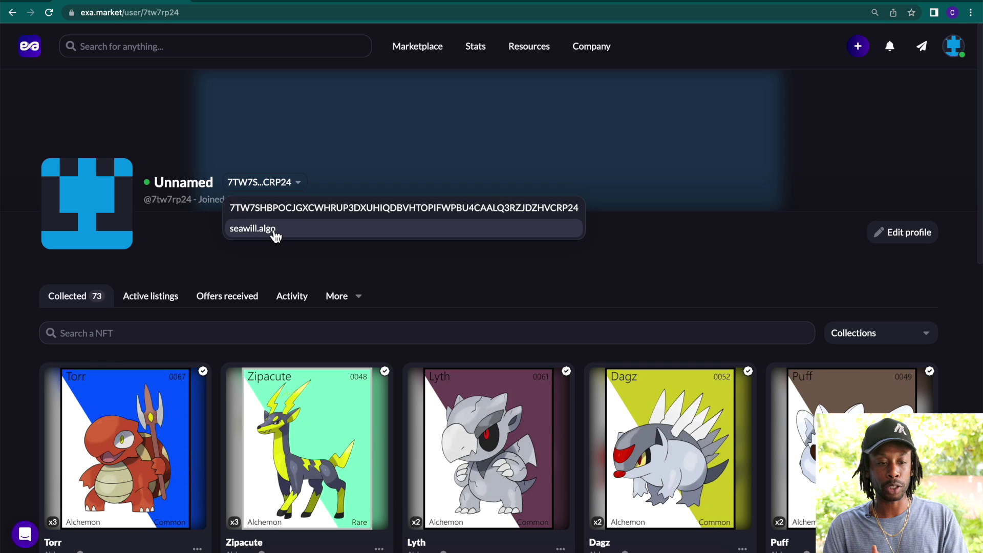
Step: Browse the More sections and the 86 collected NFTs, then go to profile settings
click(339, 296)
scroll(333, 312, down, 1)
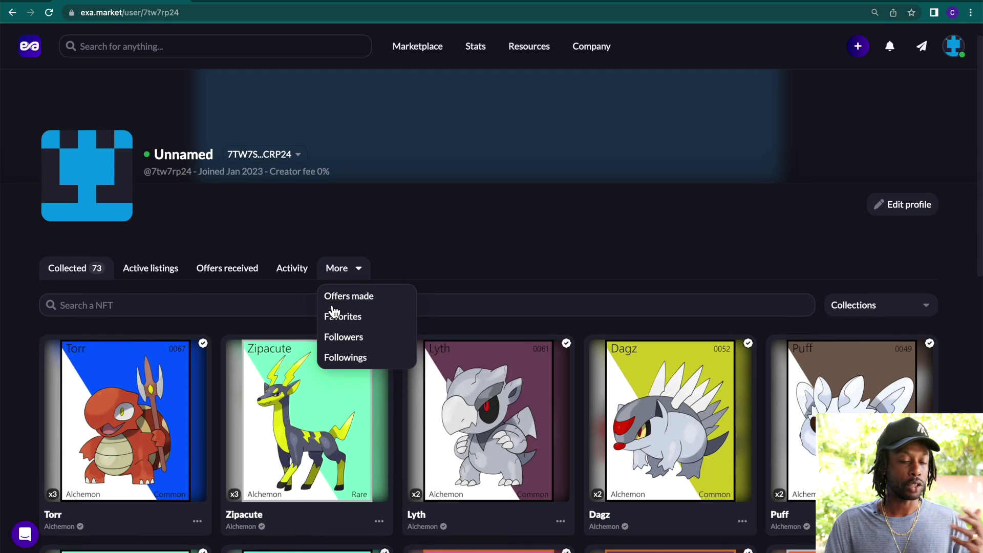
scroll(511, 297, up, 1)
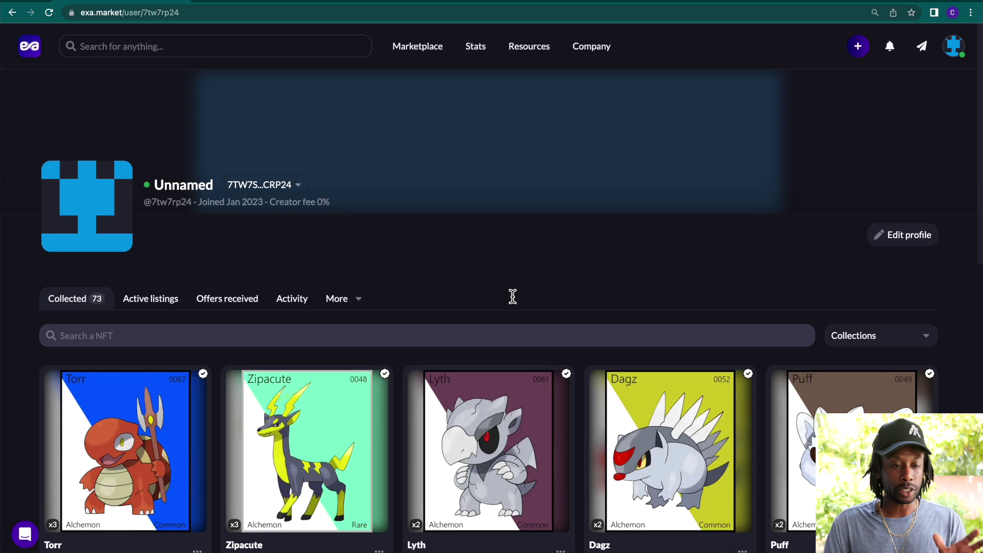
scroll(512, 298, down, 5)
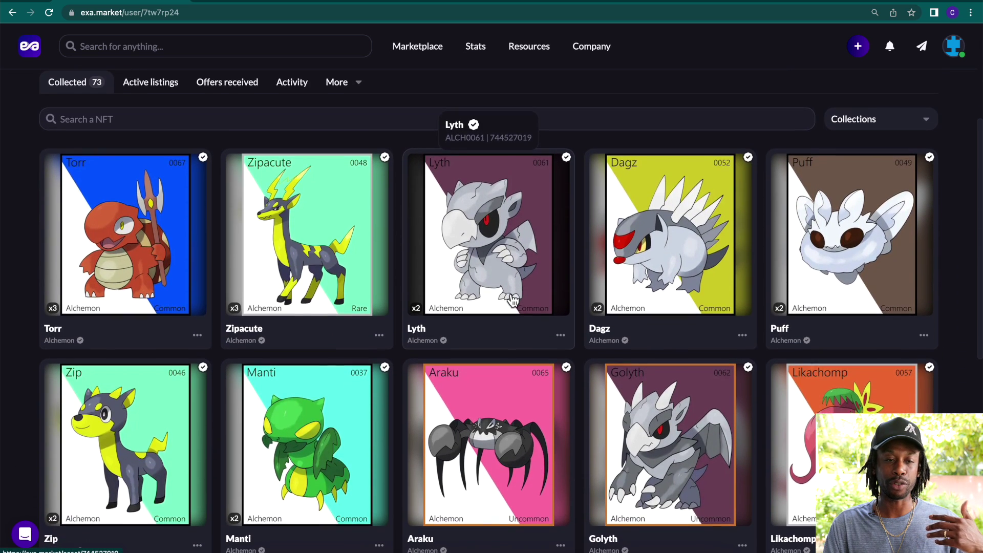
scroll(512, 300, up, 1)
scroll(512, 299, down, 12)
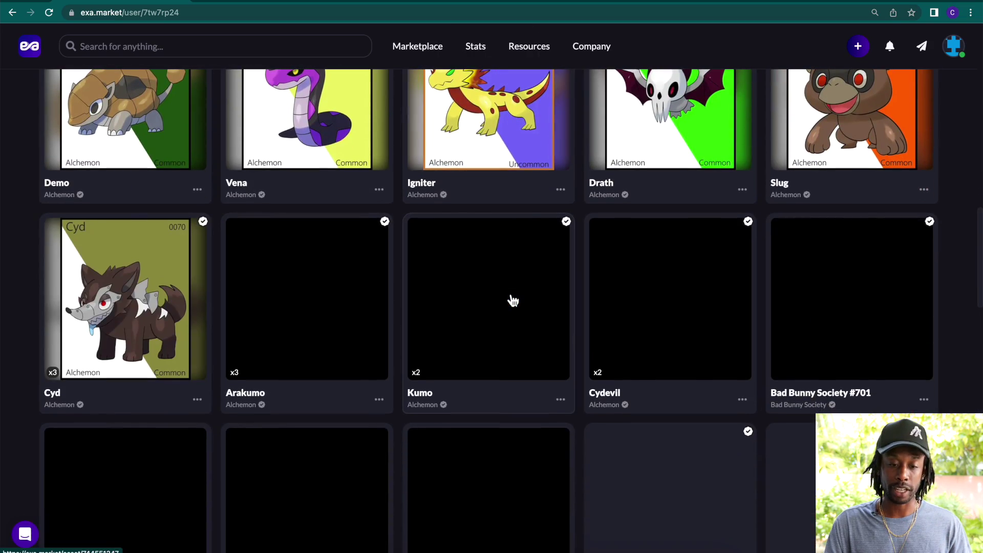
scroll(512, 301, up, 9)
scroll(512, 300, up, 10)
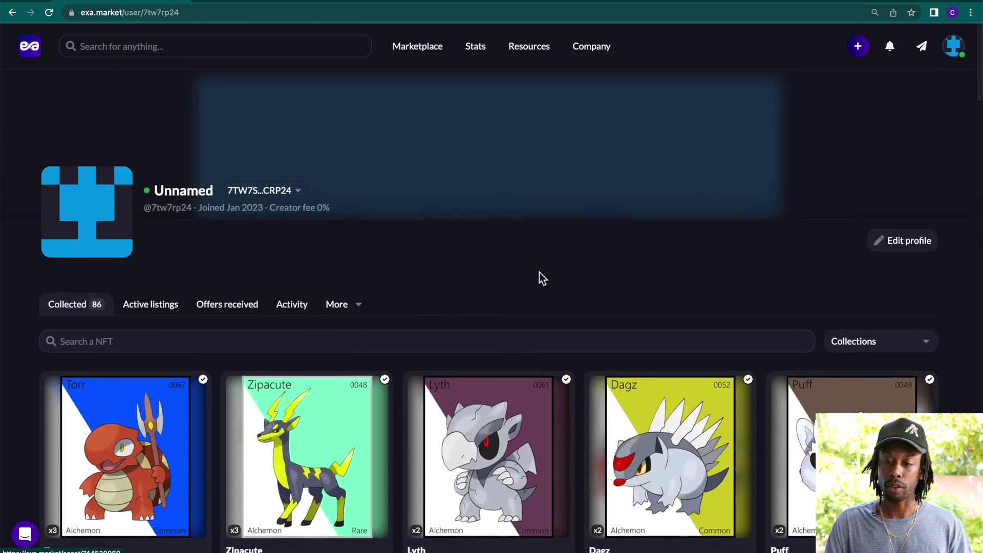
click(923, 237)
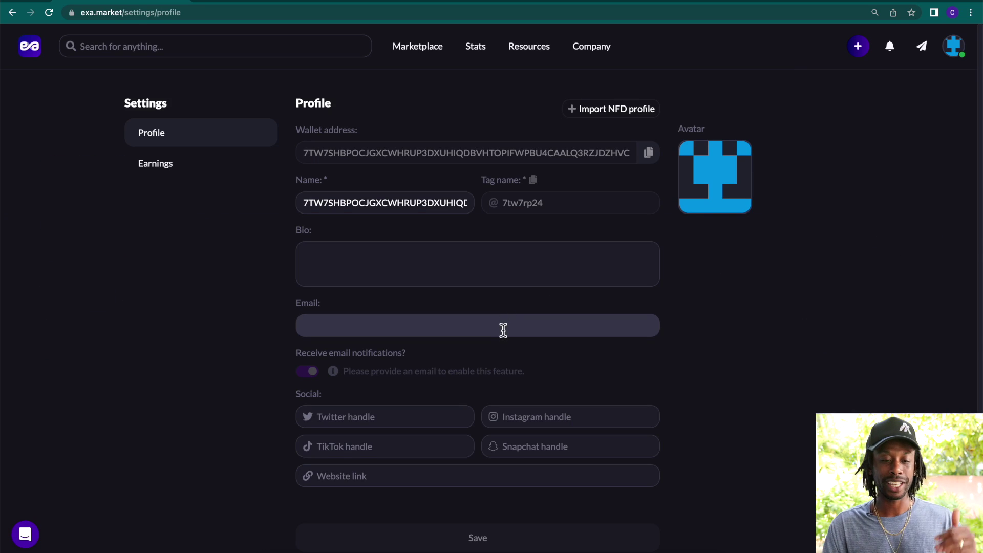
Step: Scroll over the profile settings form's Bio, Email and social handle fields
scroll(449, 454, down, 3)
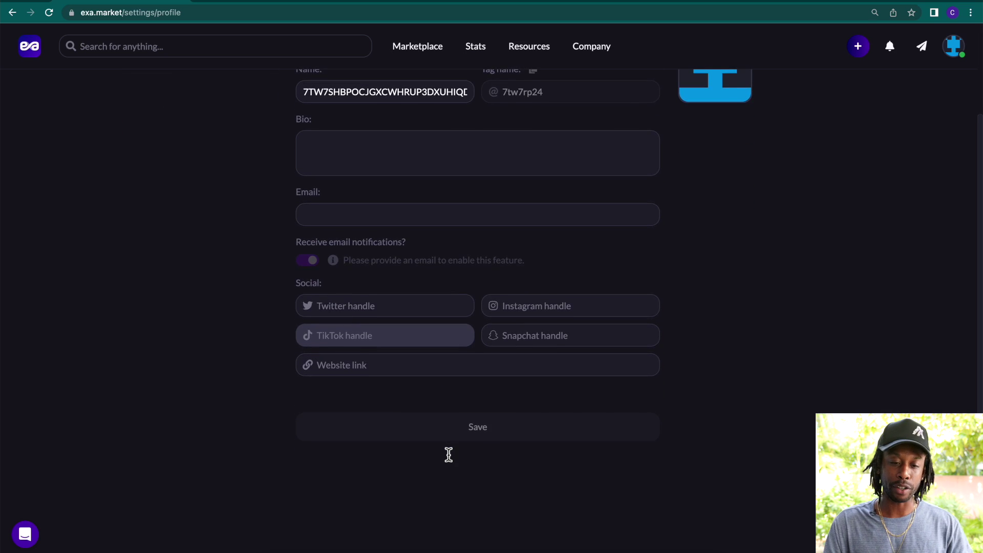
scroll(449, 454, up, 3)
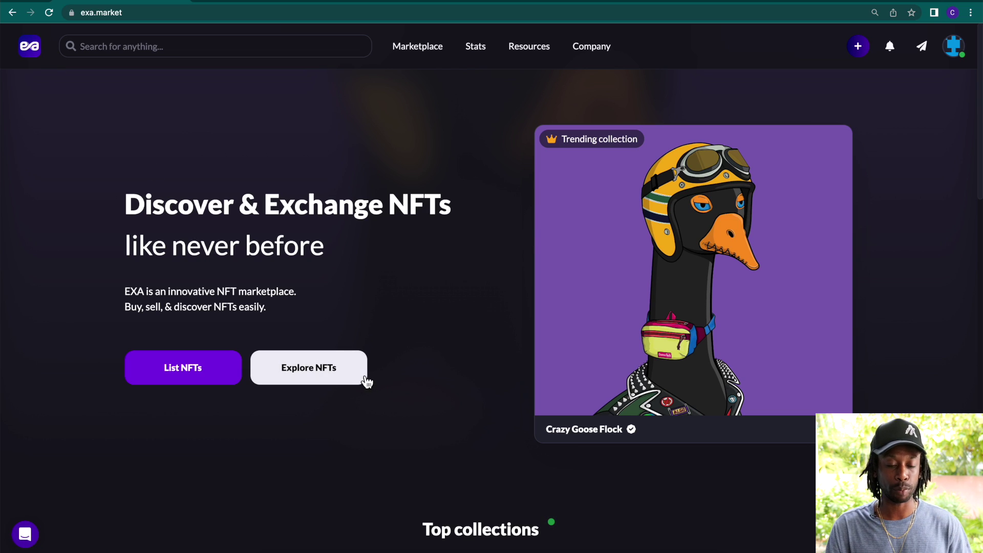
Step: Filter the Explore NFTs marketplace to Fixed price listings in ALGO and browse the 278 results
click(345, 384)
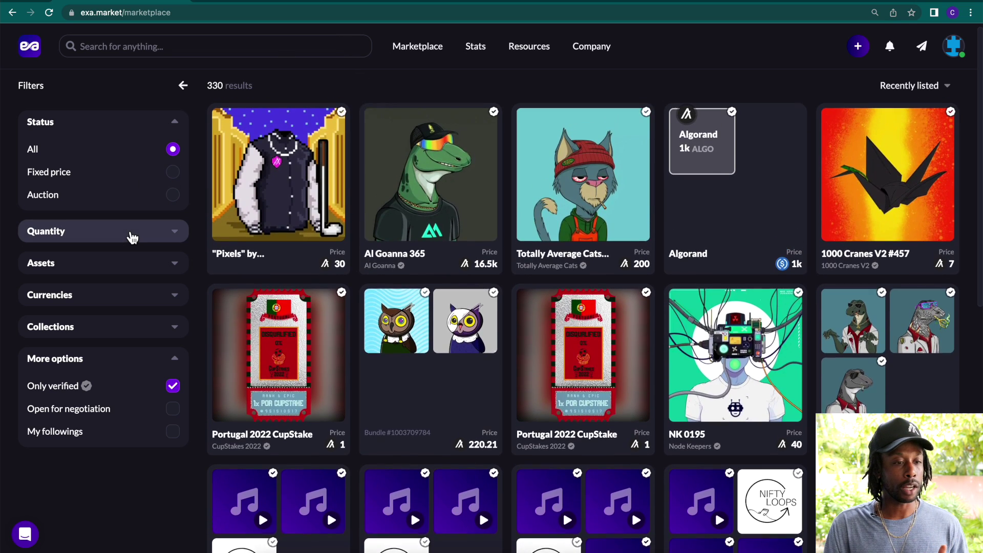
click(176, 176)
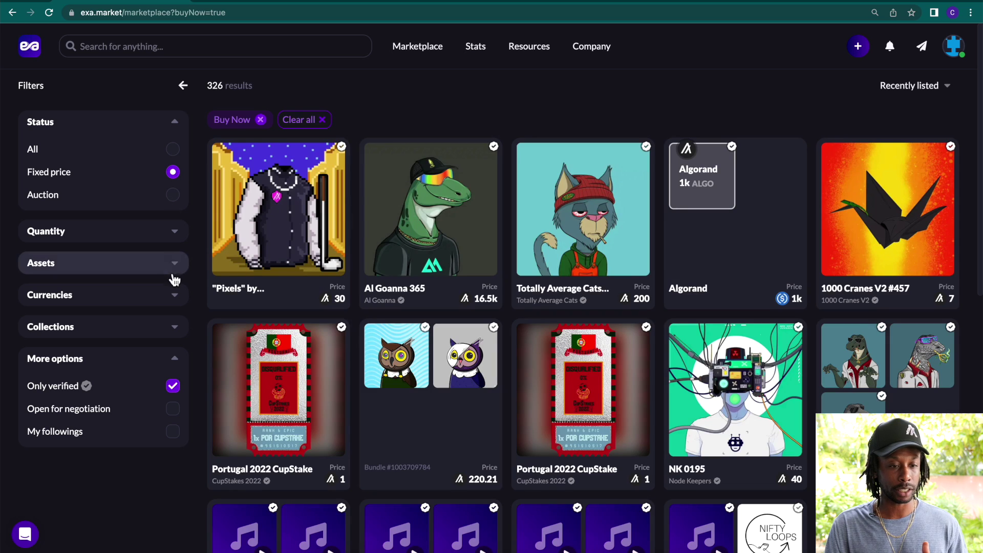
click(175, 296)
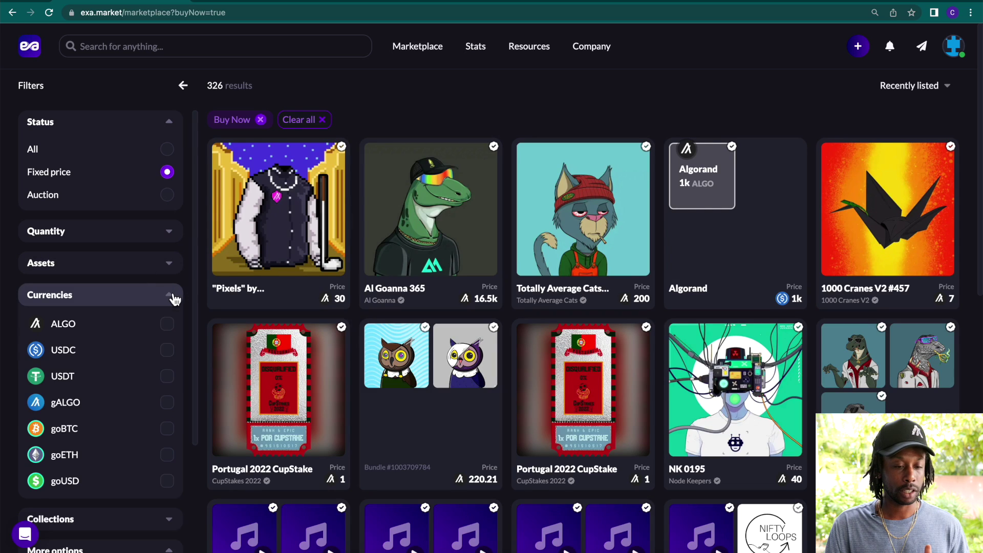
click(168, 325)
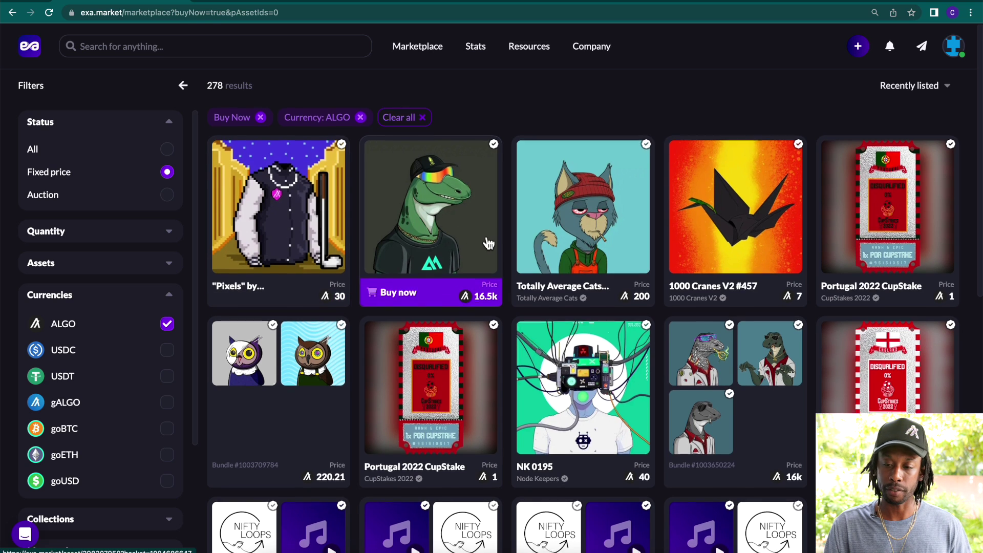
scroll(487, 242, down, 1)
scroll(488, 242, up, 1)
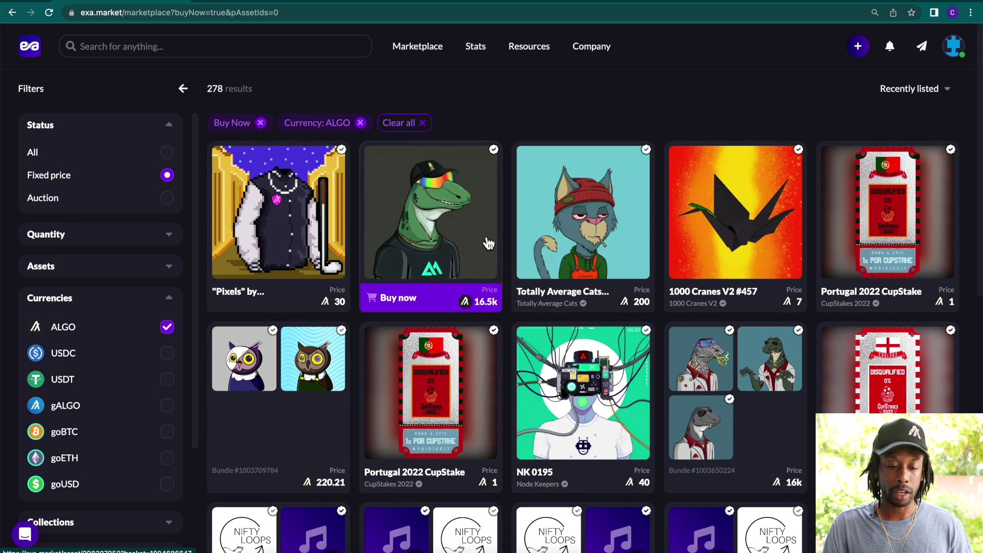
scroll(488, 242, down, 8)
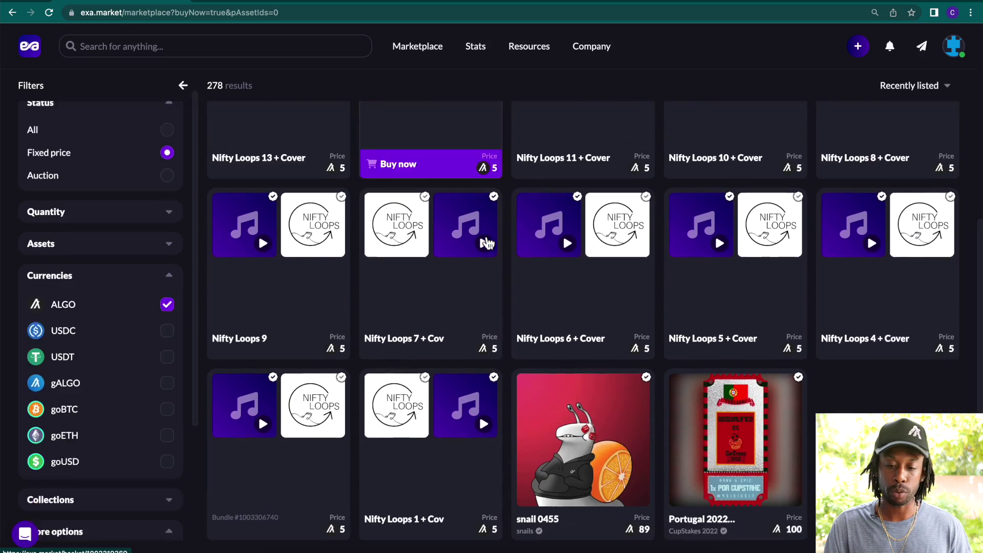
scroll(487, 243, down, 1)
scroll(487, 243, down, 4)
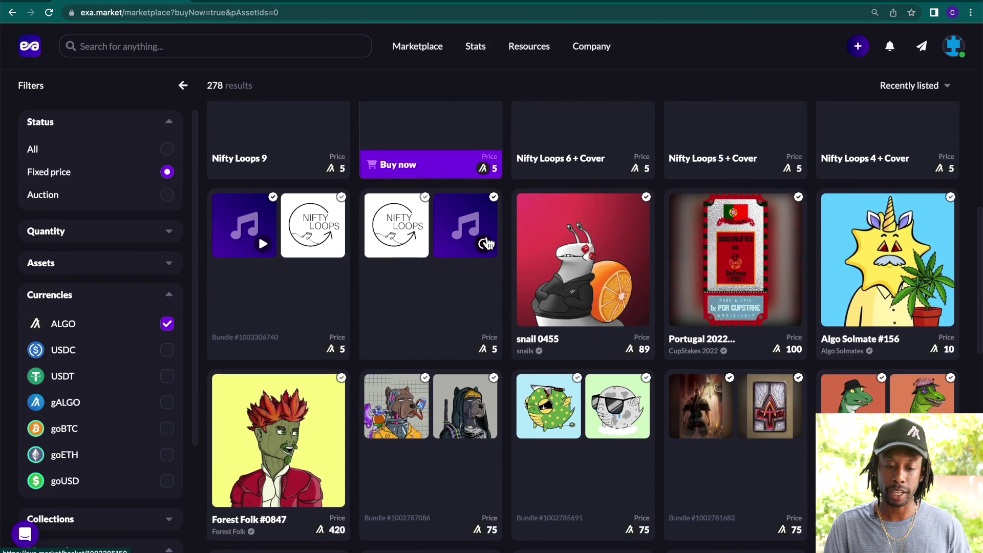
scroll(488, 243, down, 2)
scroll(489, 243, up, 3)
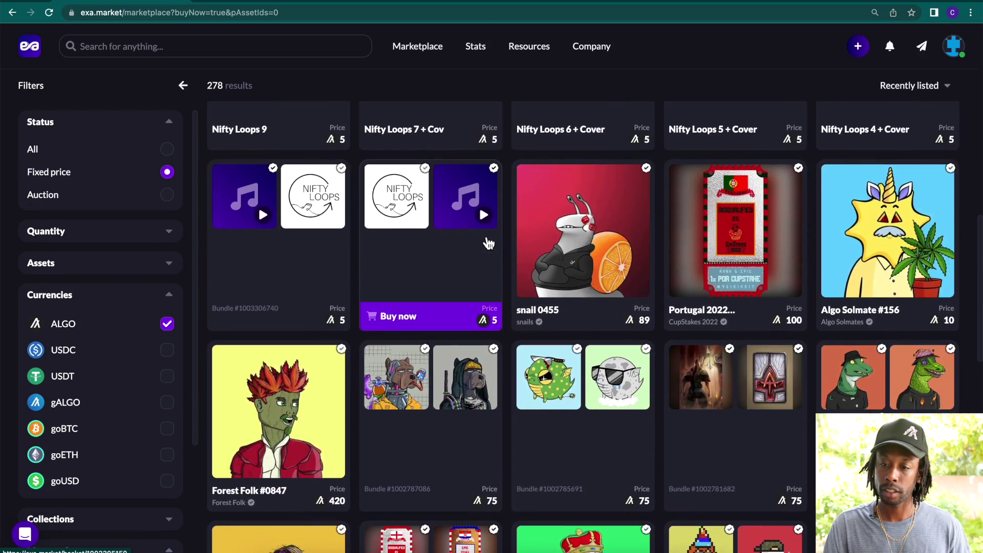
scroll(488, 243, up, 1)
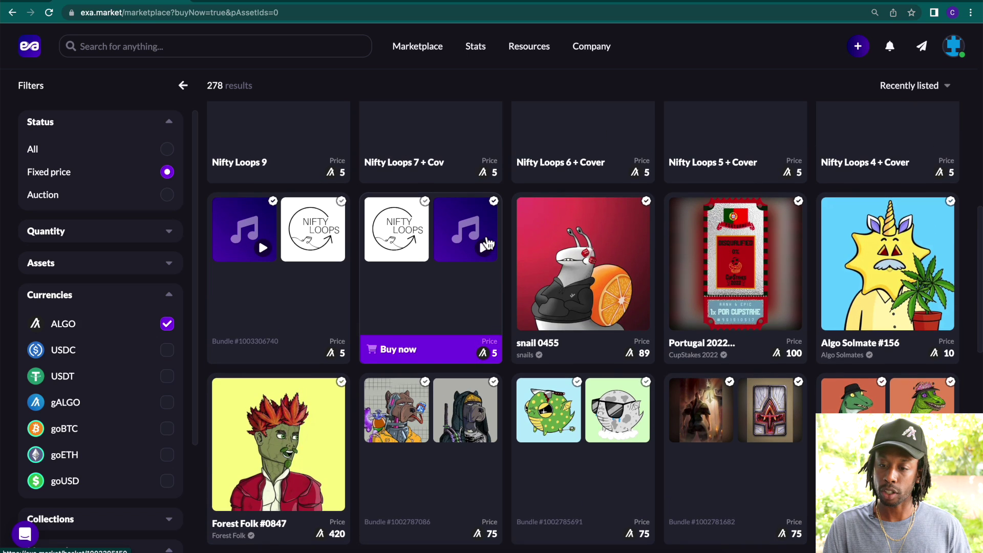
Step: Open the Algo Solmate #156 listing, review its traits, and start buying it for 10 ALGO
click(926, 280)
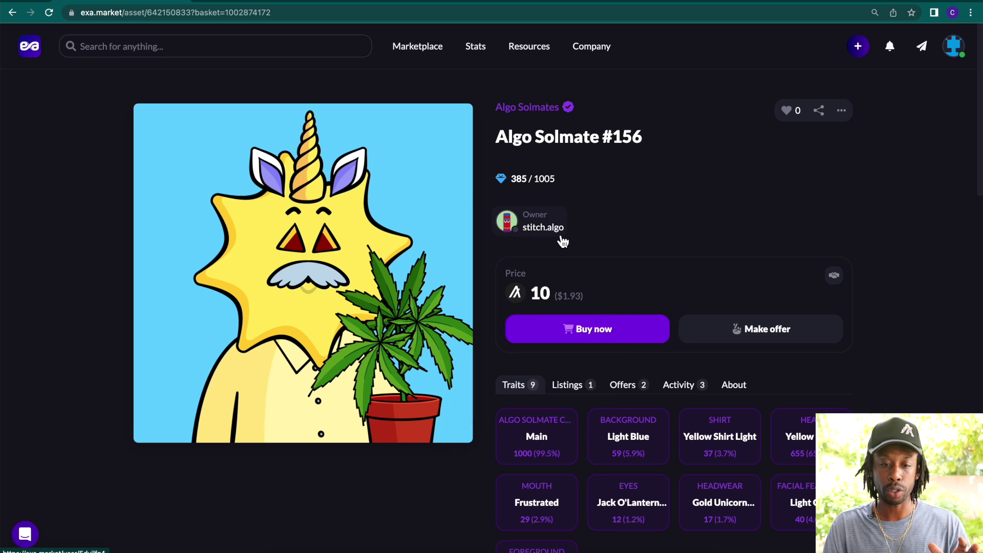
mouse_move(562, 241)
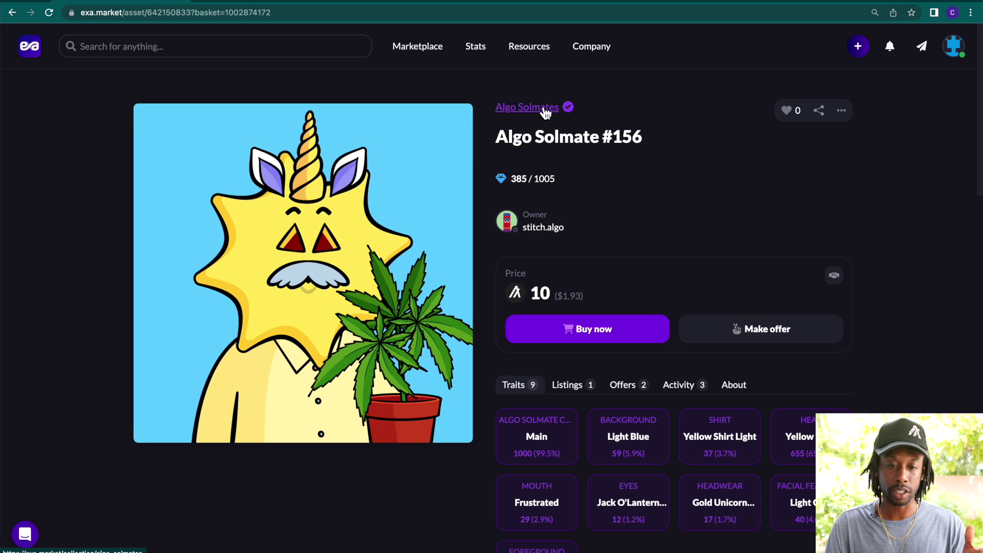
mouse_move(502, 179)
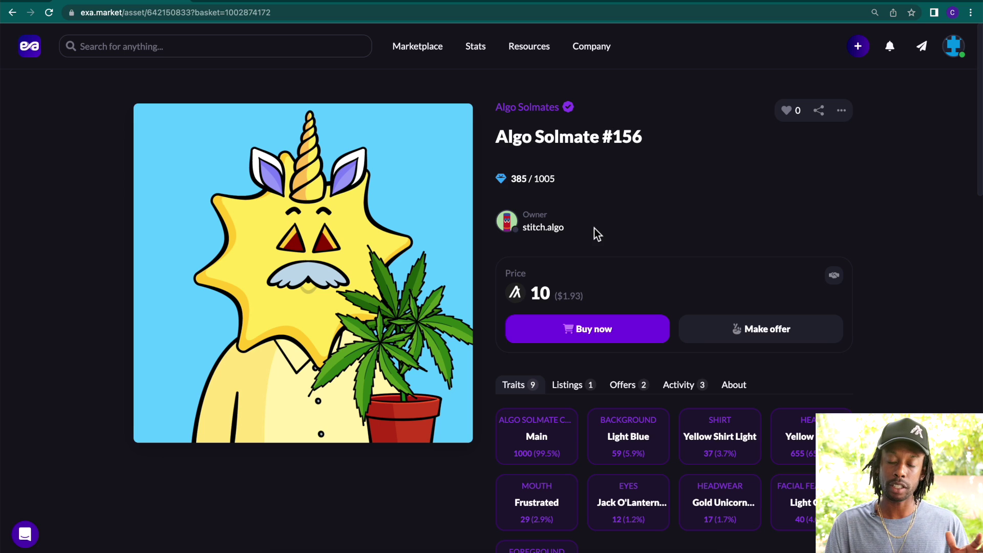
scroll(596, 262, down, 2)
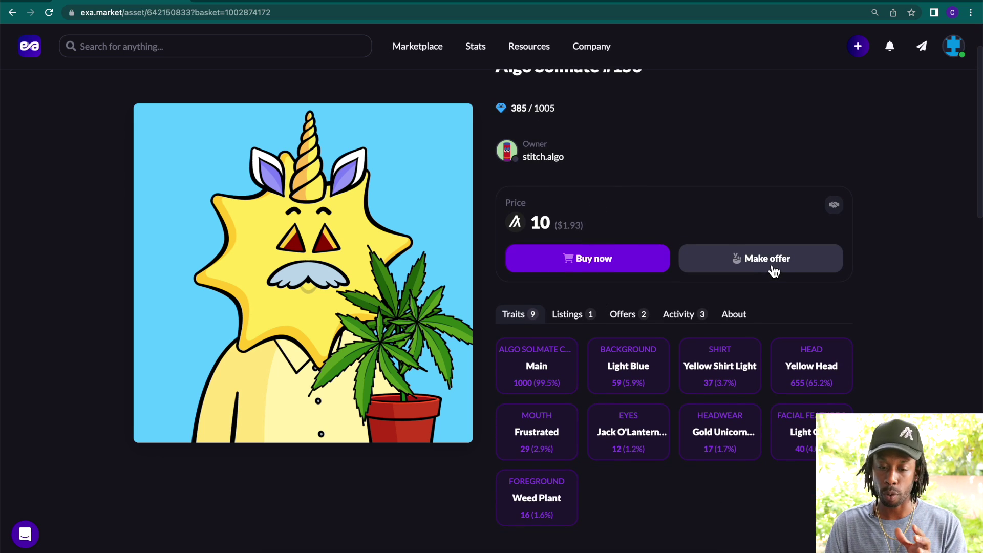
scroll(771, 269, down, 2)
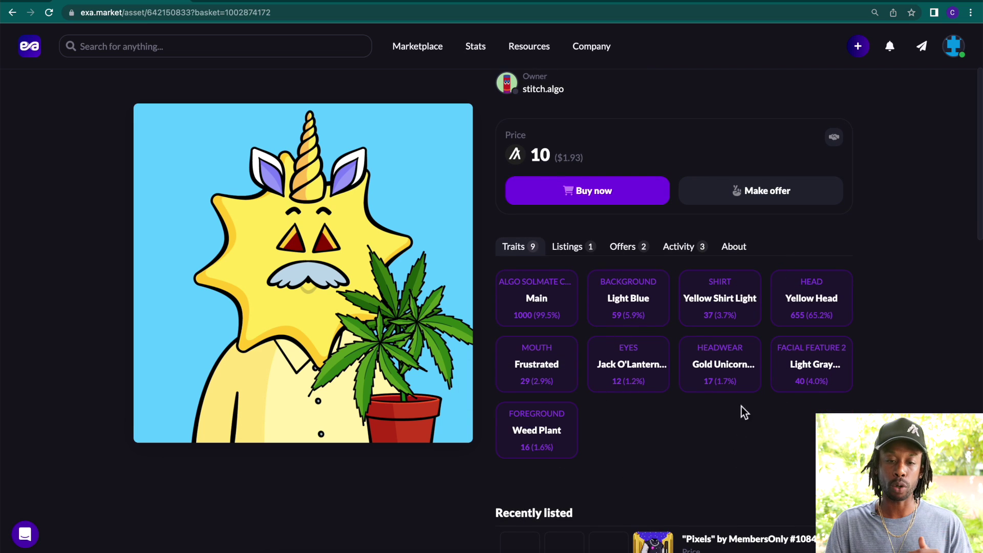
scroll(738, 383, up, 1)
scroll(738, 382, up, 1)
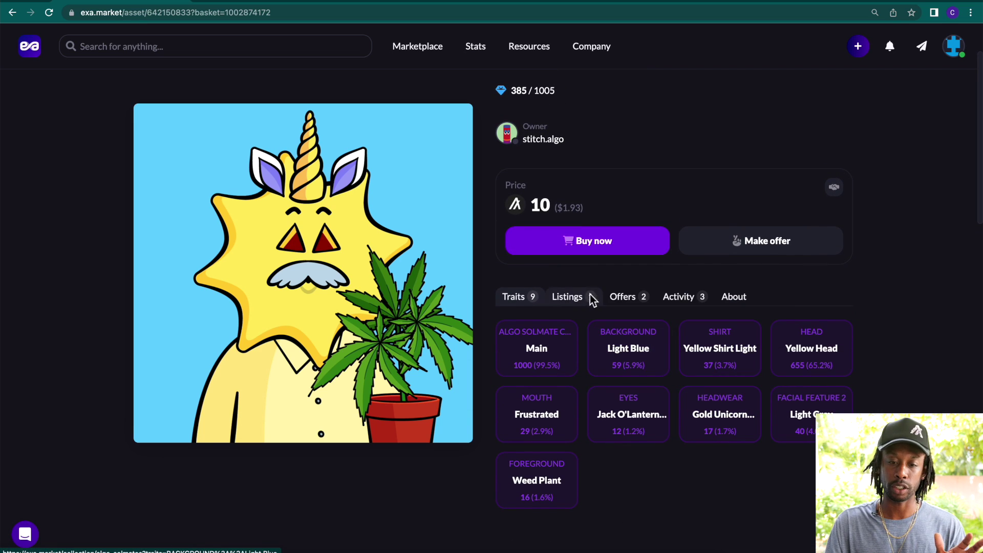
scroll(641, 180, up, 2)
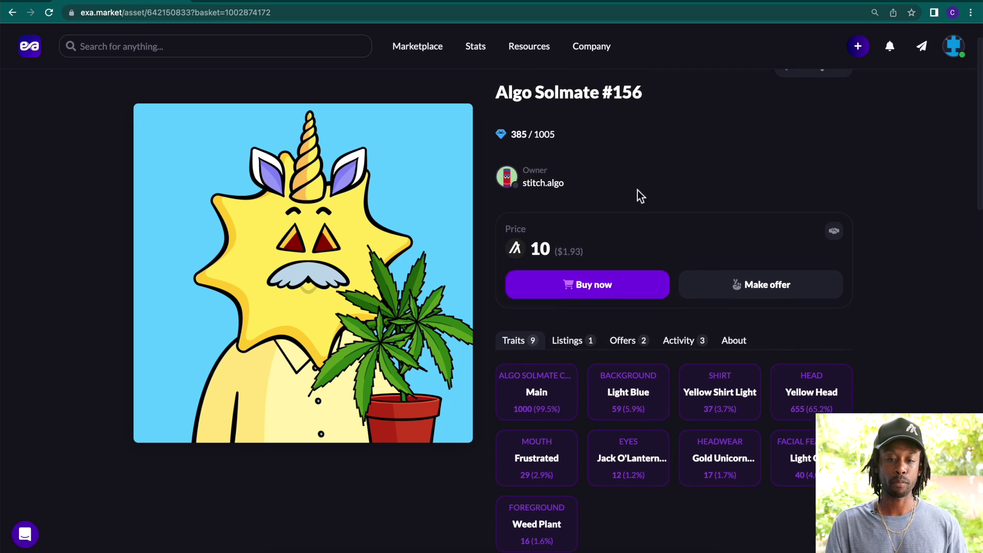
click(611, 296)
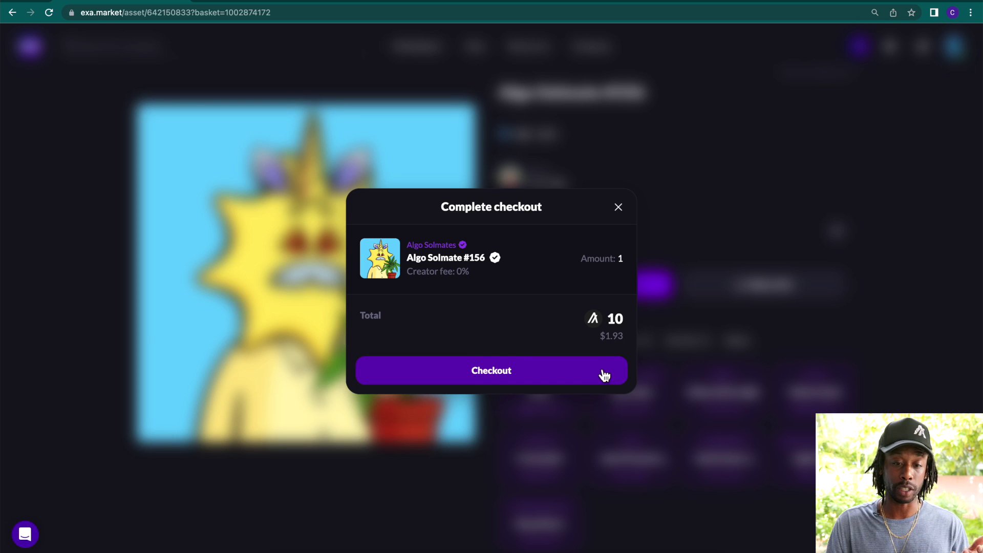
Step: Check out Algo Solmate #156 at 10 ALGO with 0% creator fee, signing with the saved wallet password
click(464, 276)
triple_click(464, 275)
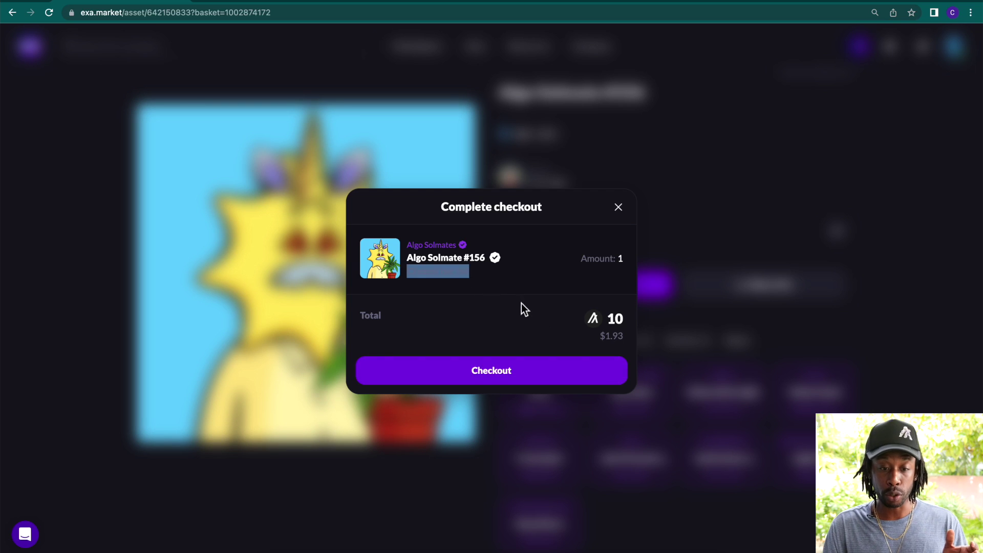
click(512, 279)
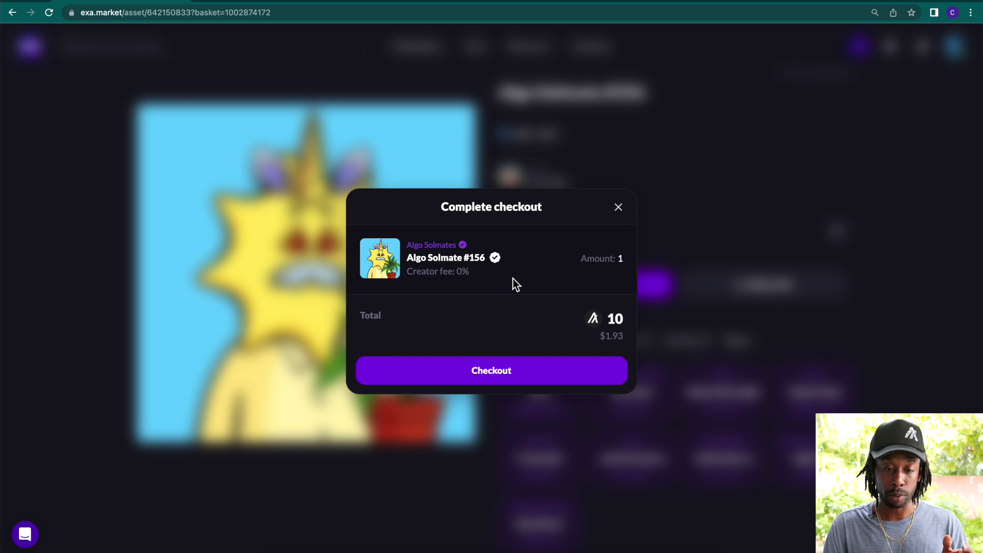
click(506, 377)
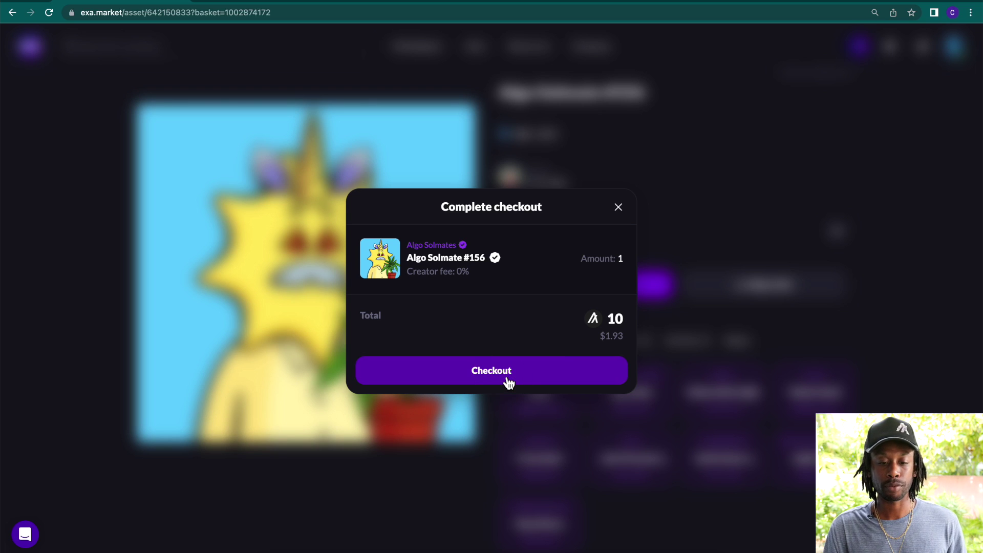
click(495, 367)
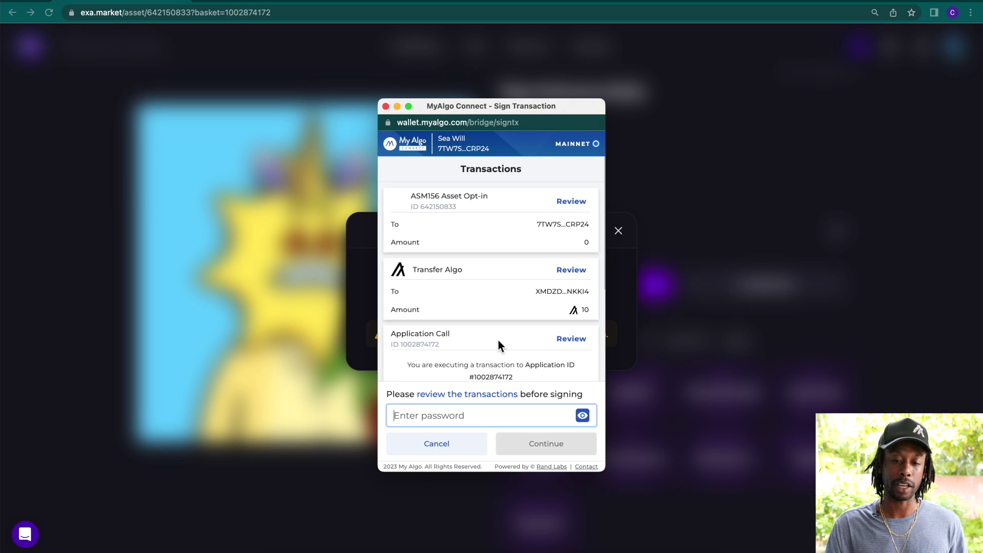
click(520, 417)
click(508, 354)
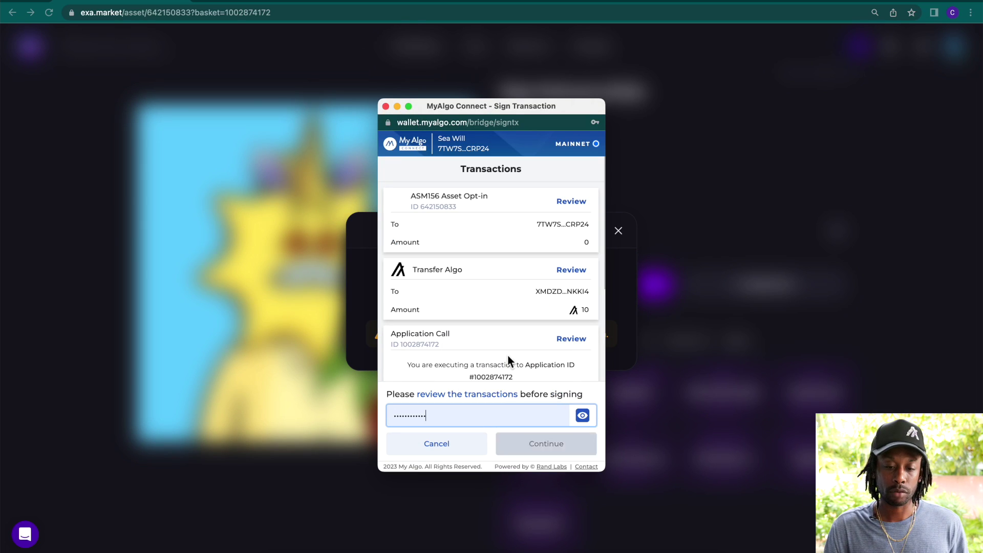
click(533, 441)
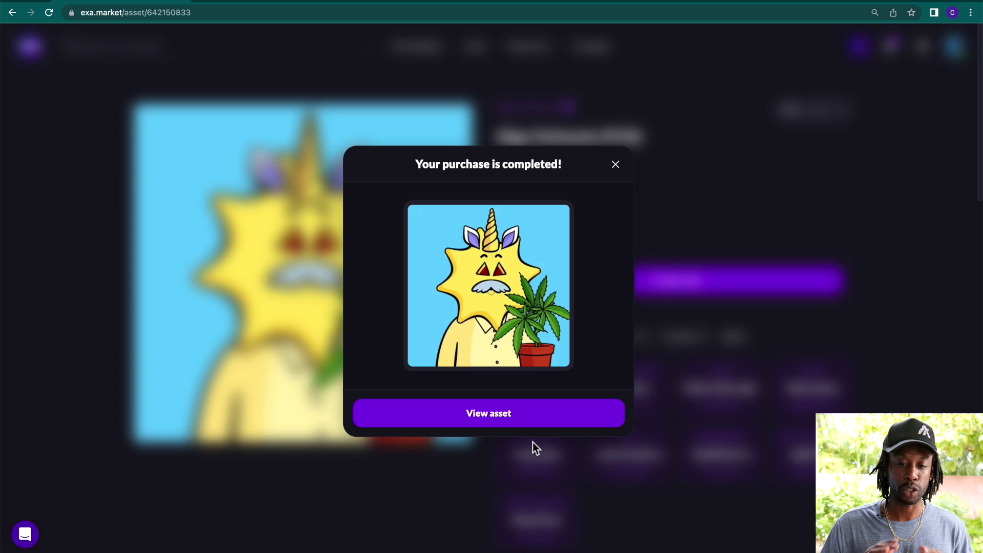
Step: Open Algo Solmate #156 from your Collected items, confirm you own it, and return home
click(526, 416)
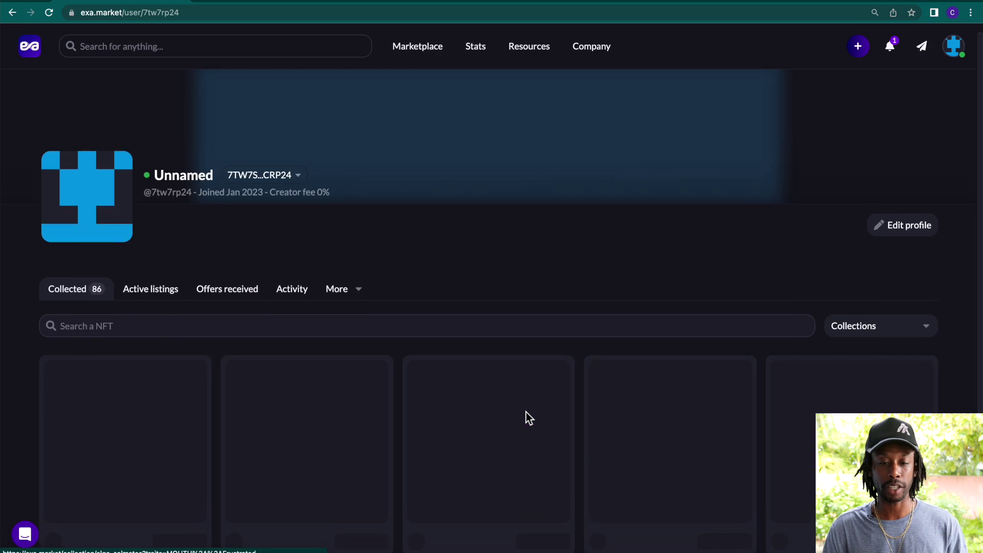
scroll(505, 314, down, 14)
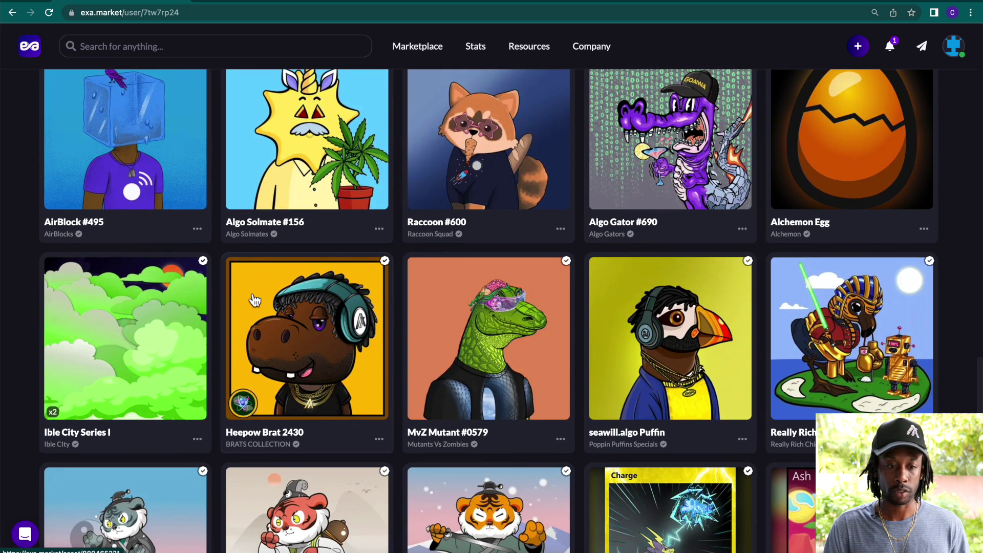
scroll(256, 289, up, 2)
click(256, 289)
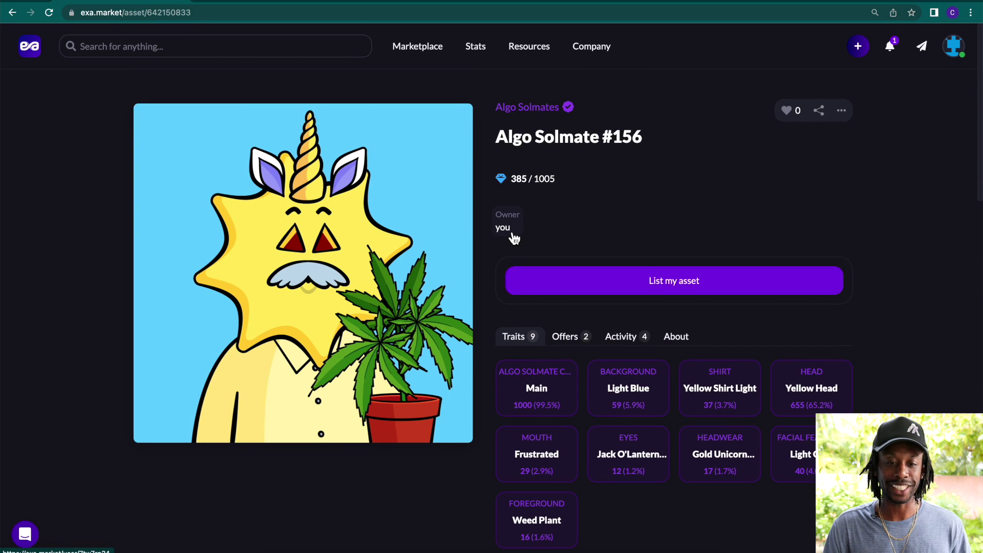
mouse_move(513, 238)
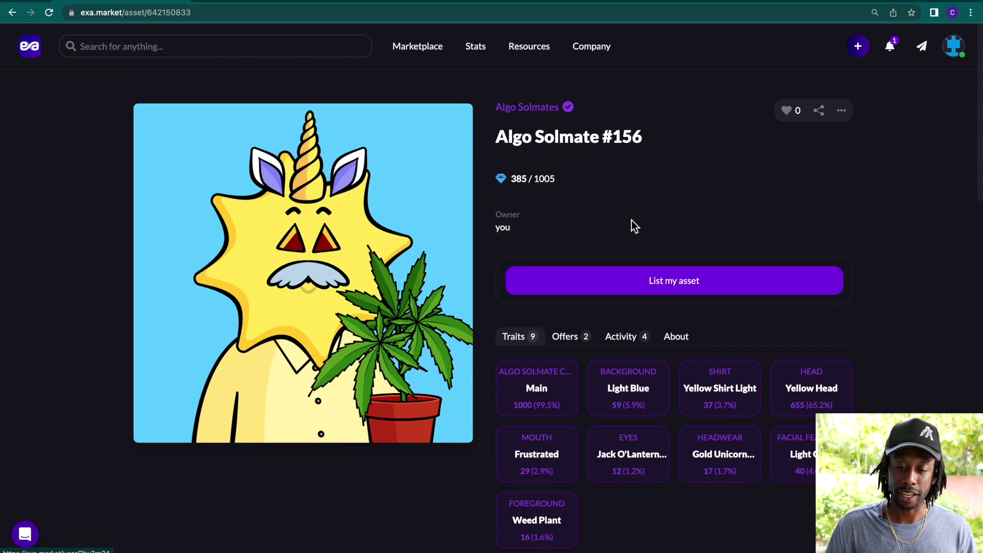
scroll(631, 224, down, 2)
scroll(640, 246, up, 1)
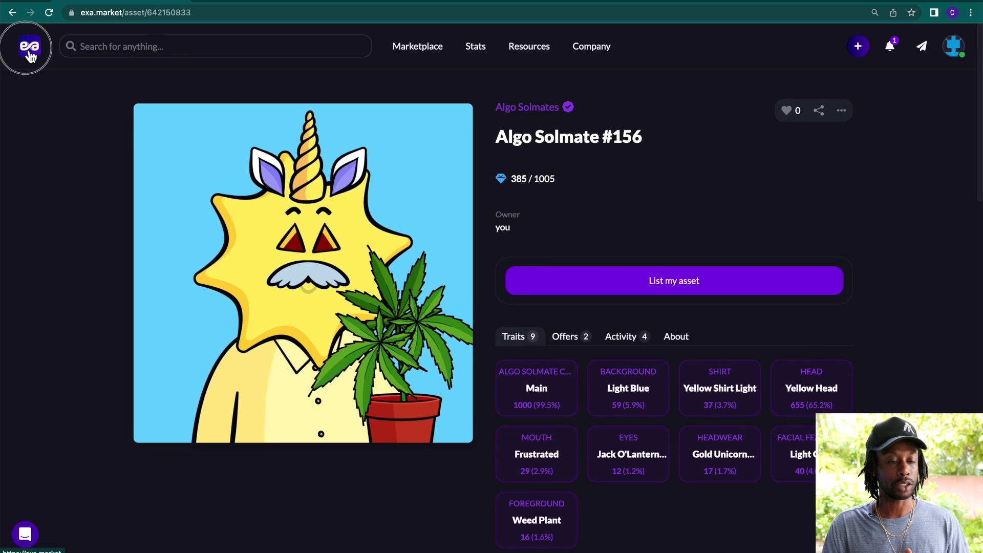
click(29, 52)
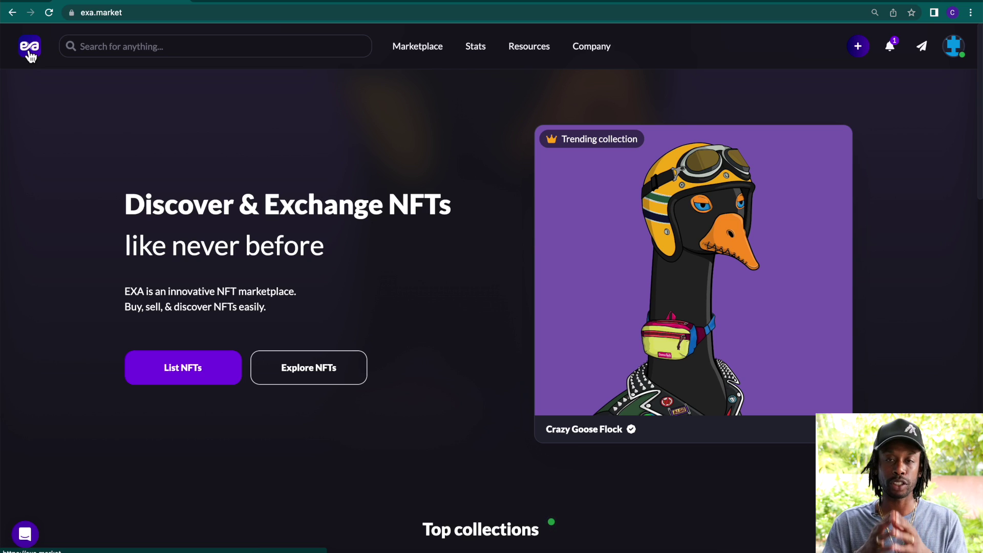
Step: Open the List NFTs page and review its extra options and the 1.99% platform fee
click(194, 372)
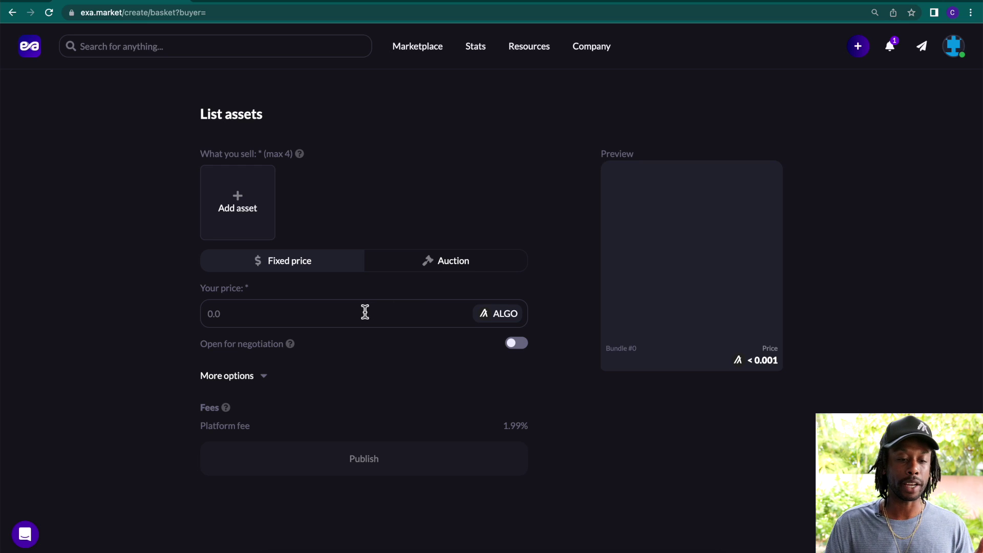
click(263, 384)
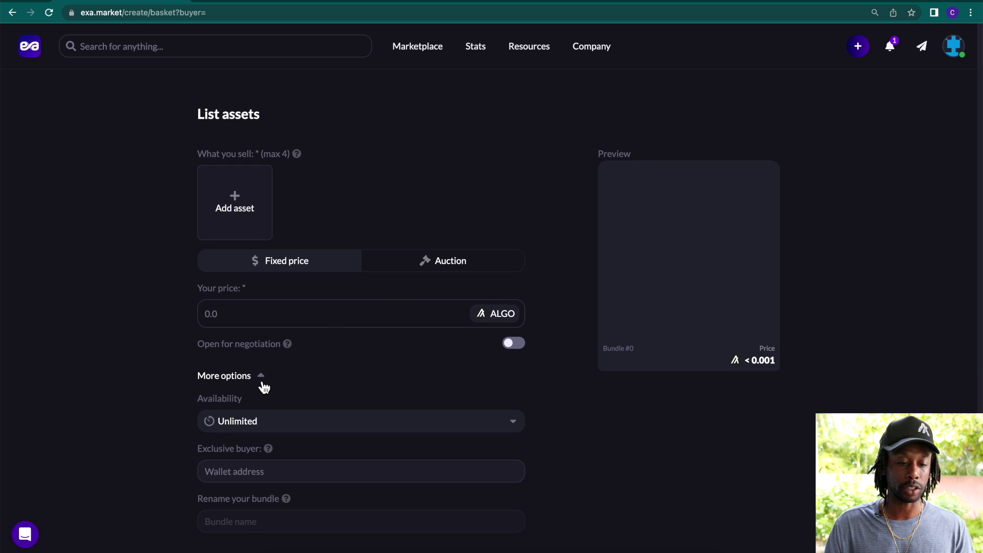
click(262, 385)
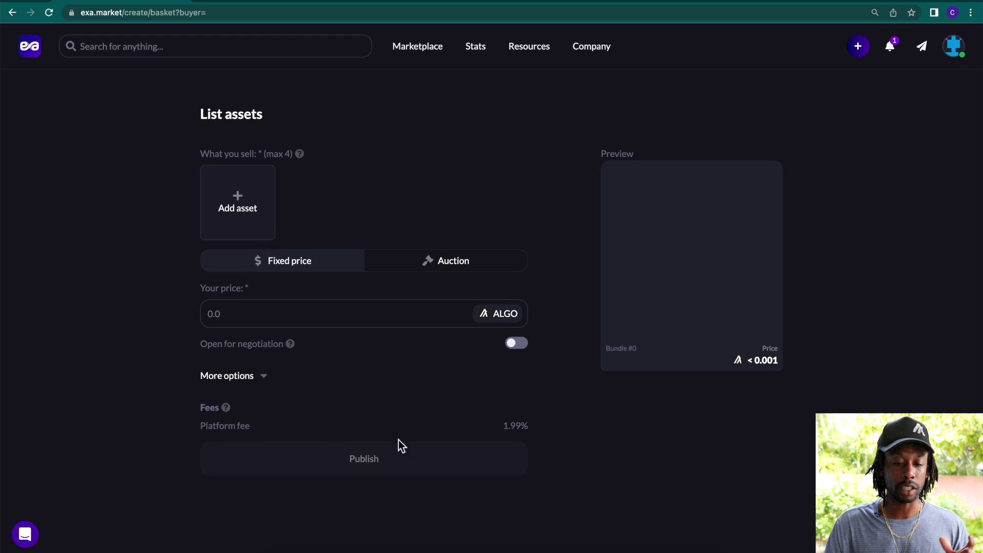
double_click(500, 427)
click(593, 443)
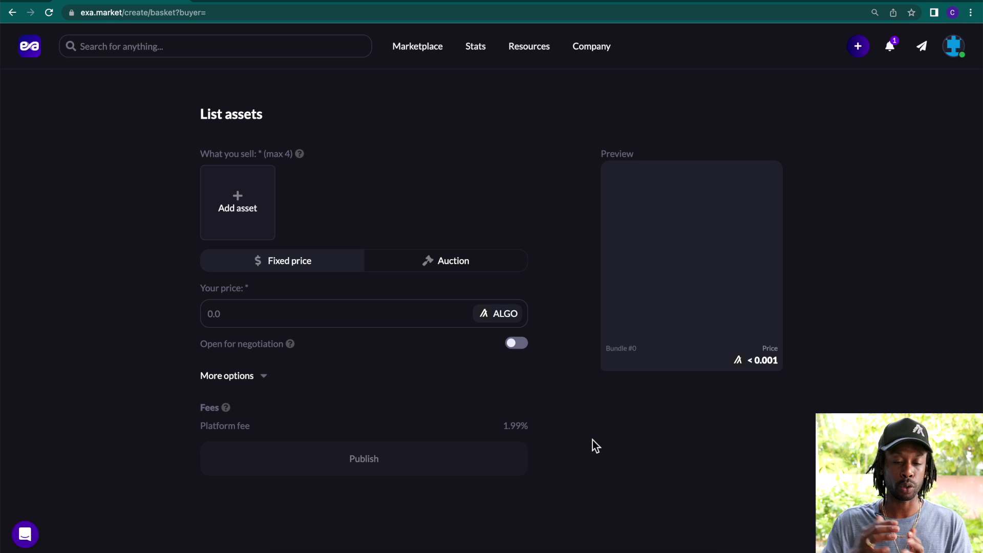
Step: Add the Igniter from your assets to the new listing
click(257, 202)
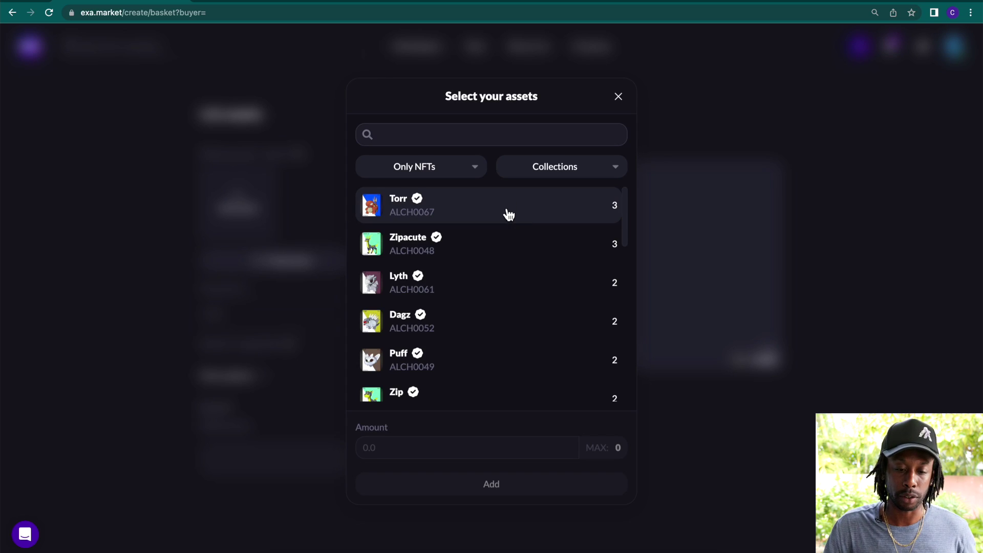
scroll(505, 213, down, 5)
click(423, 236)
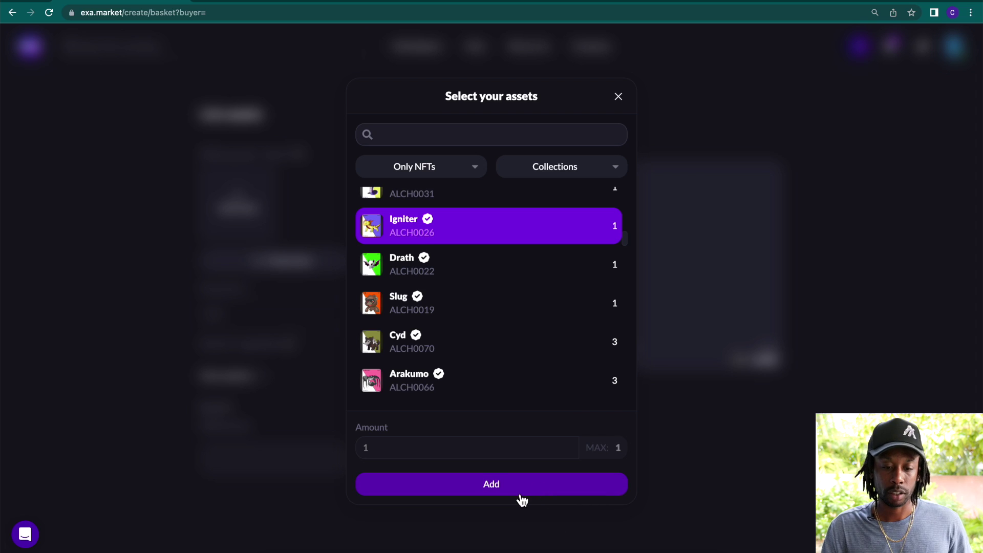
click(520, 496)
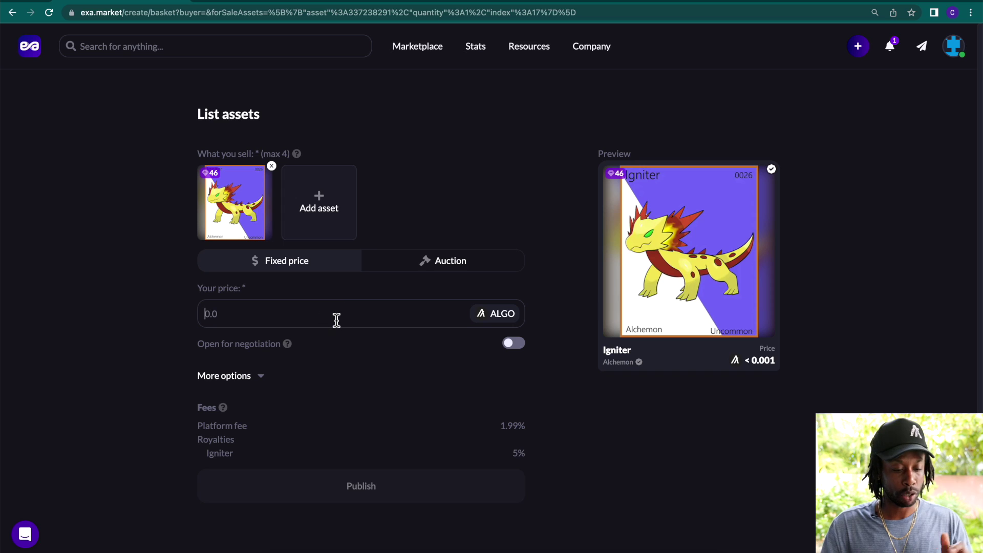
Step: Price the Igniter at 25 ALGO, enable Open for negotiation, and review its 5% royalty
click(336, 320)
text(25)
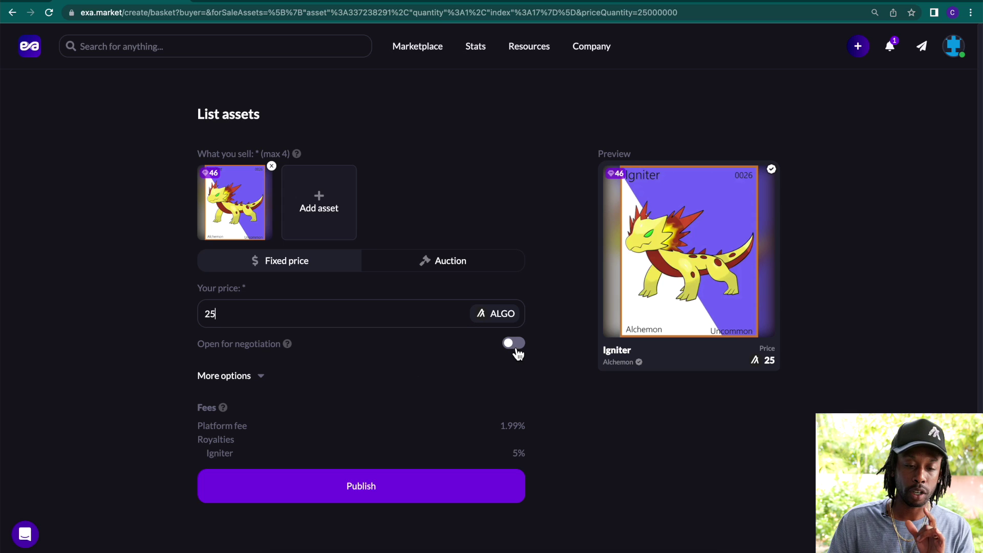
mouse_move(287, 345)
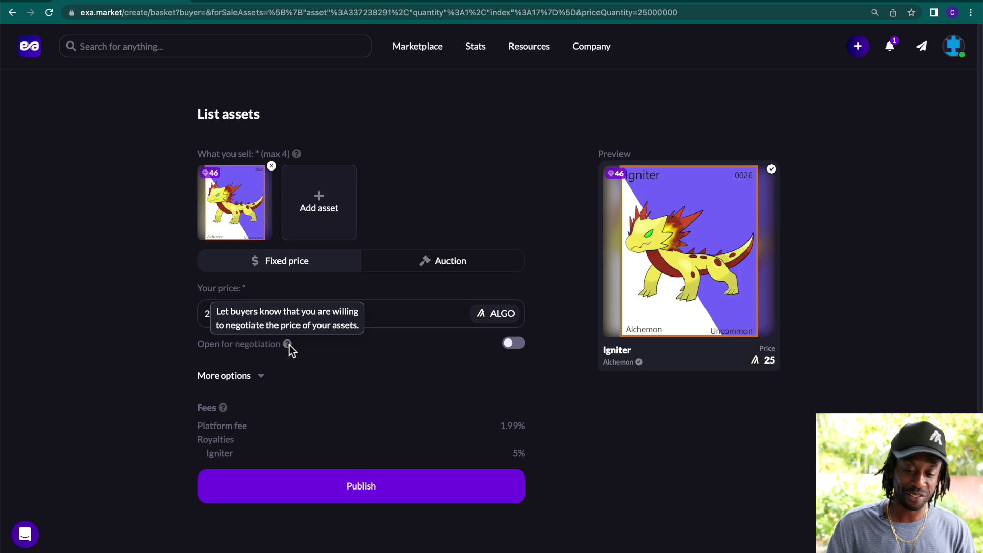
click(514, 344)
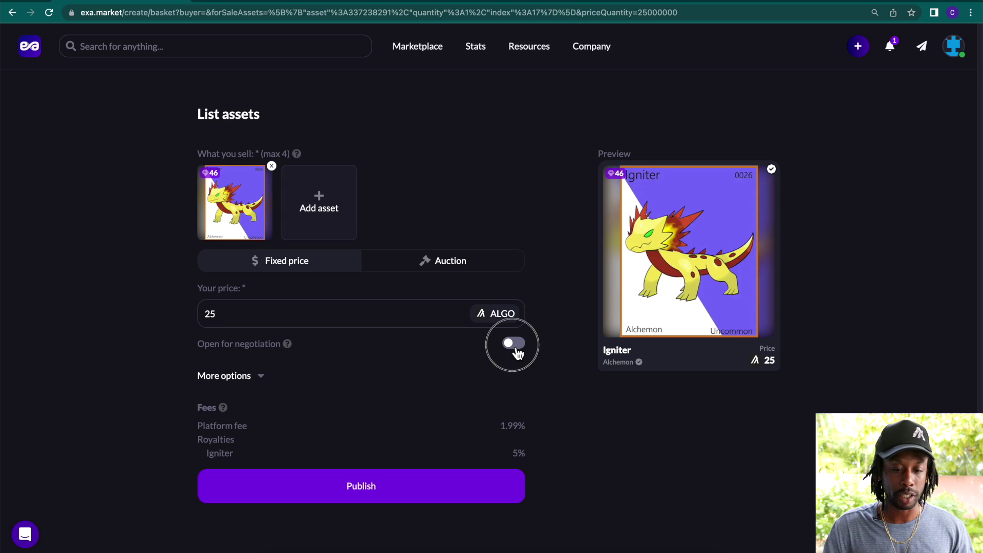
click(516, 347)
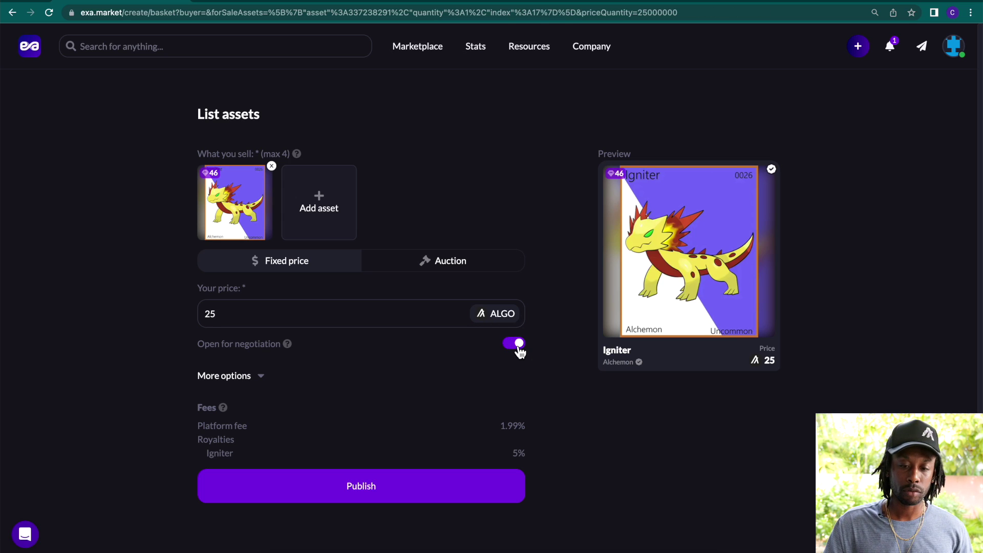
click(517, 349)
scroll(522, 390, down, 1)
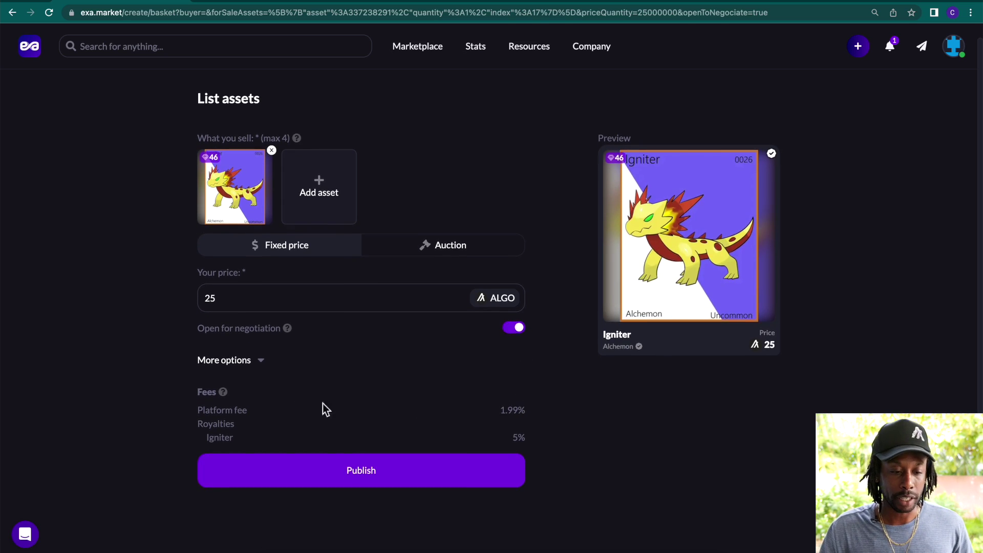
double_click(519, 440)
click(624, 492)
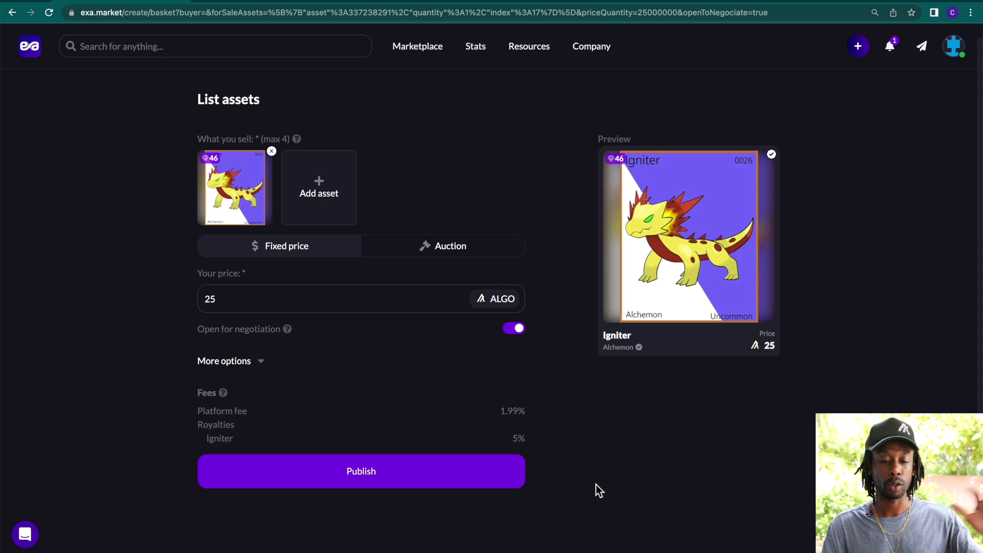
Step: Publish the Igniter listing and sign the asset approval transaction with the saved wallet password
click(490, 477)
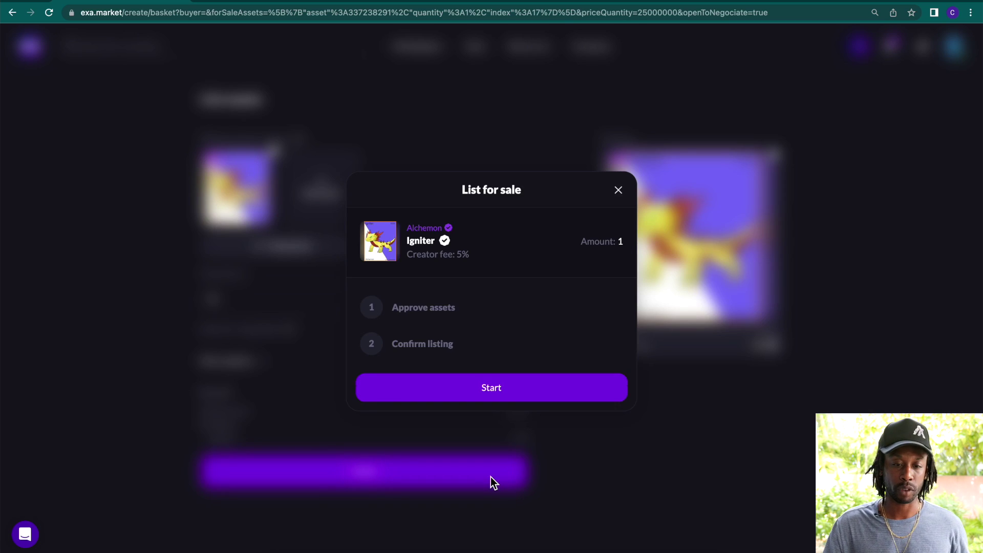
click(508, 392)
click(505, 387)
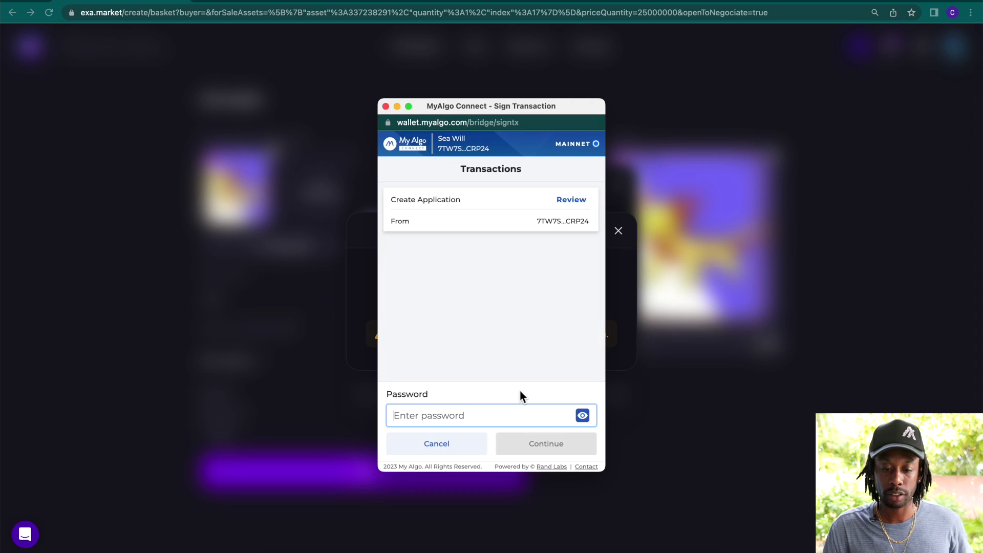
click(522, 412)
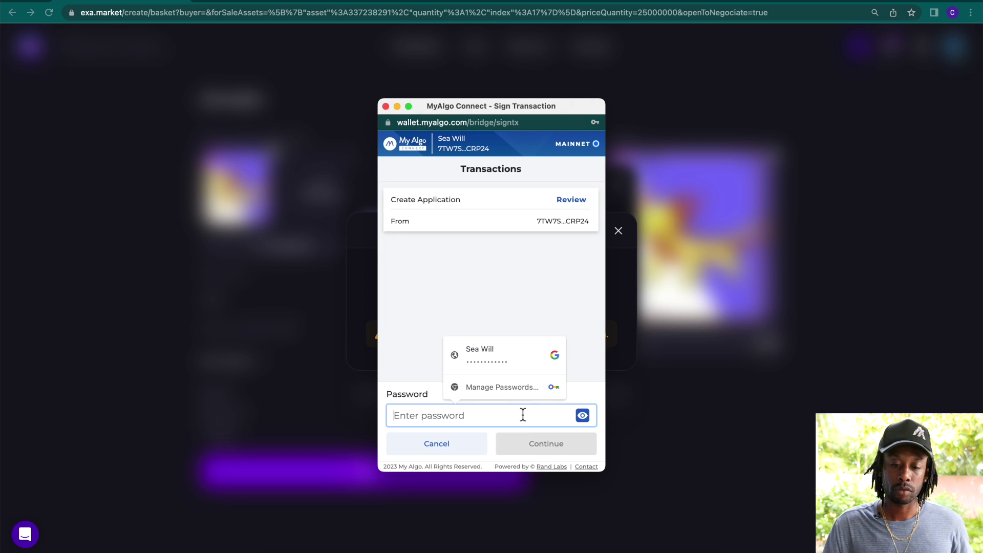
click(505, 351)
click(548, 443)
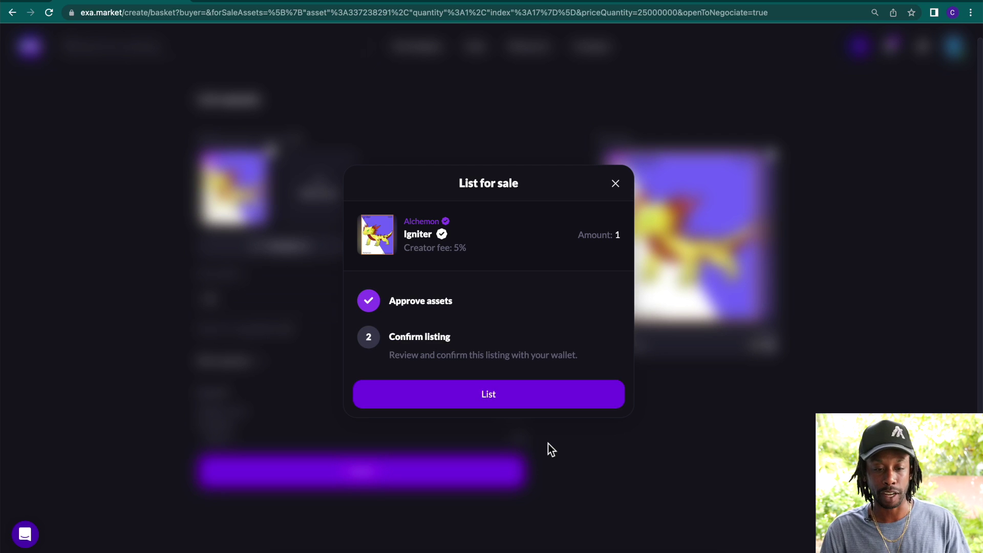
Step: Confirm the 25 ALGO Igniter listing and sign the listing transaction in the wallet
click(525, 401)
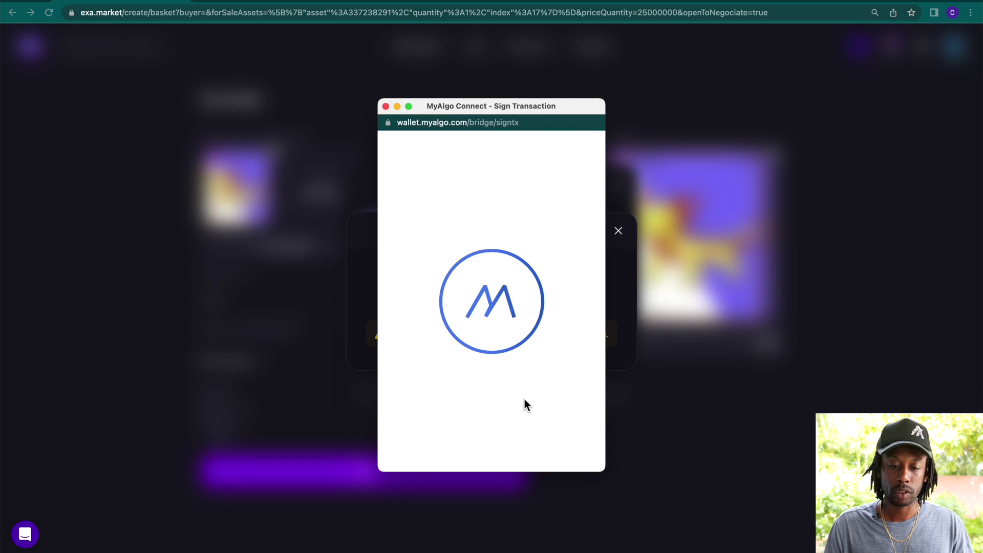
click(531, 416)
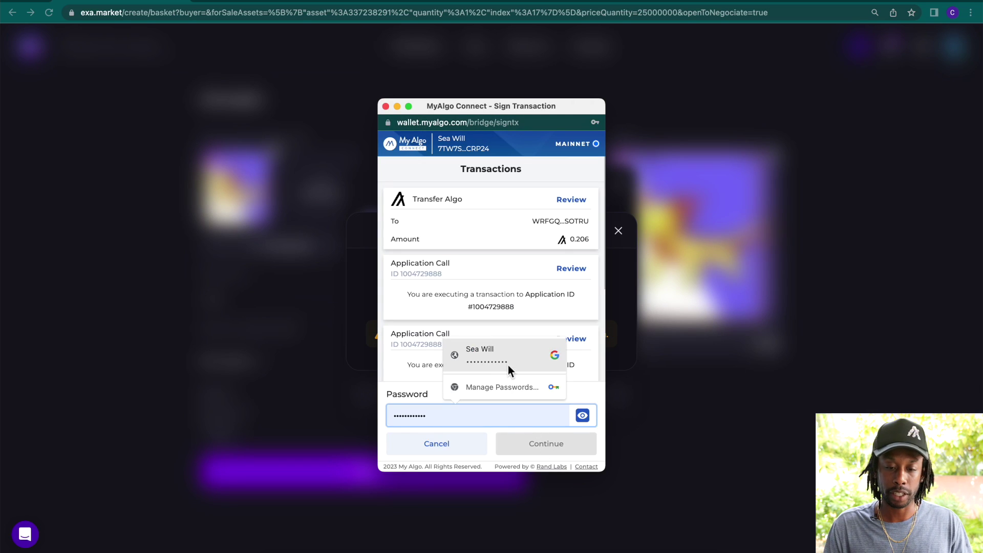
click(508, 361)
click(543, 442)
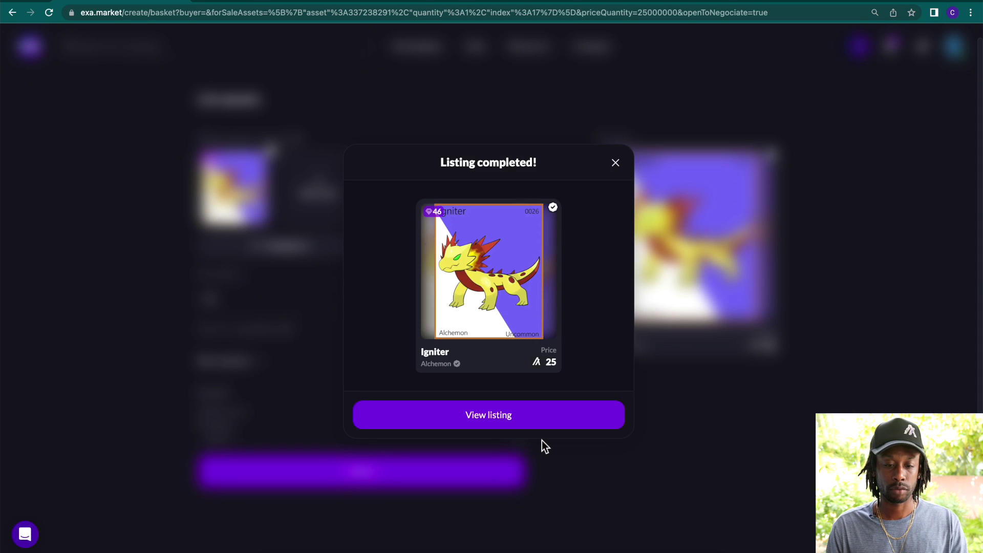
click(546, 413)
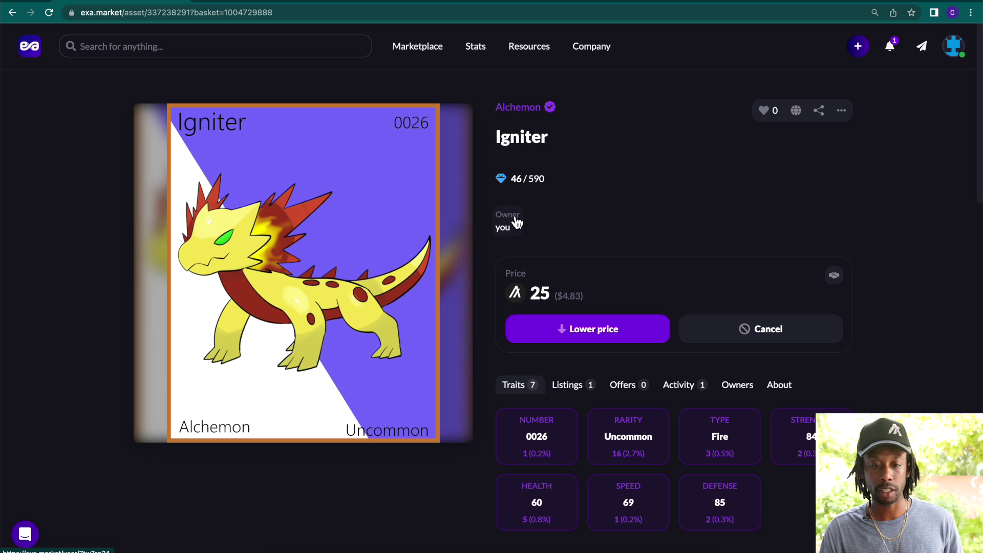
Step: Scroll the Igniter page to see it first in Recently listed at 25 ALGO, then go home
scroll(728, 223, down, 1)
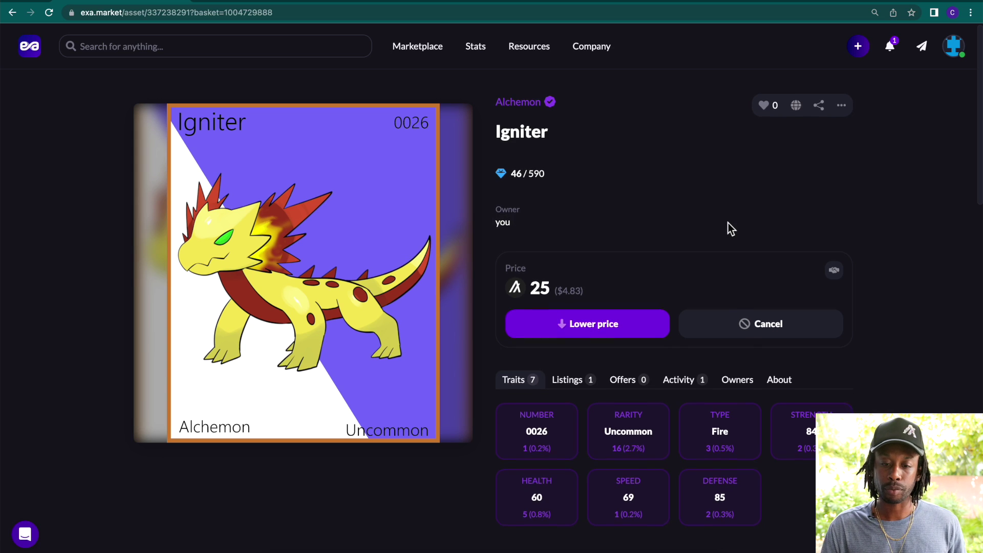
scroll(678, 274, down, 1)
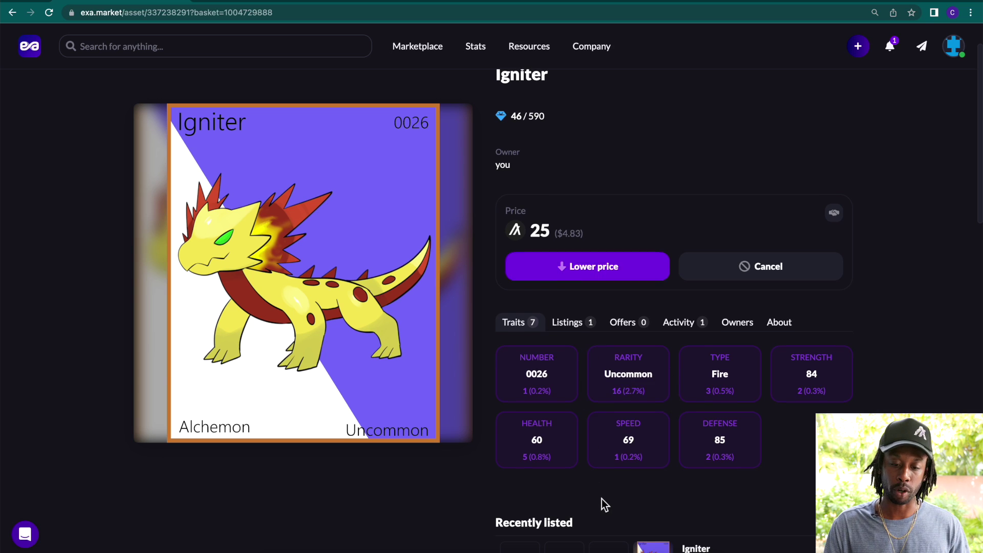
scroll(601, 499, up, 1)
scroll(600, 498, down, 1)
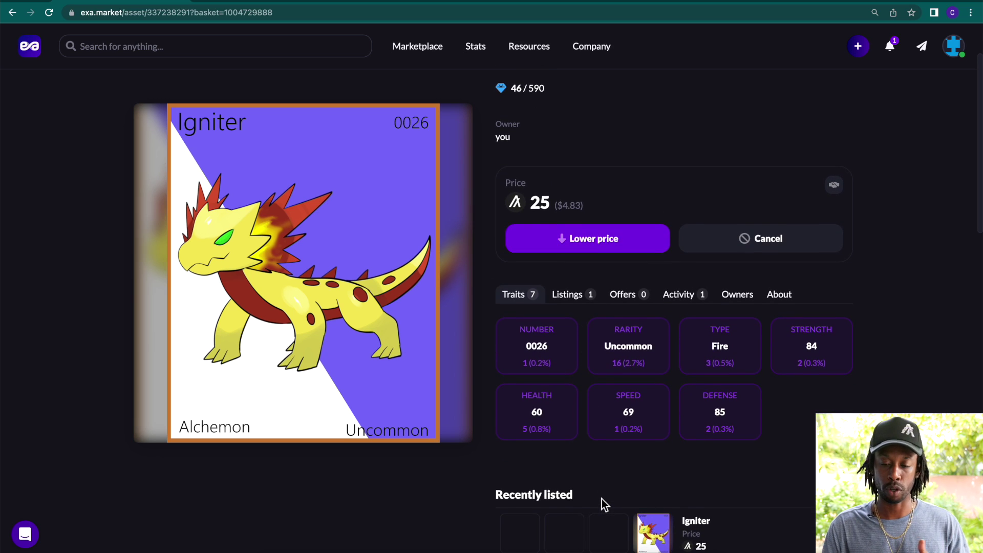
scroll(601, 498, down, 3)
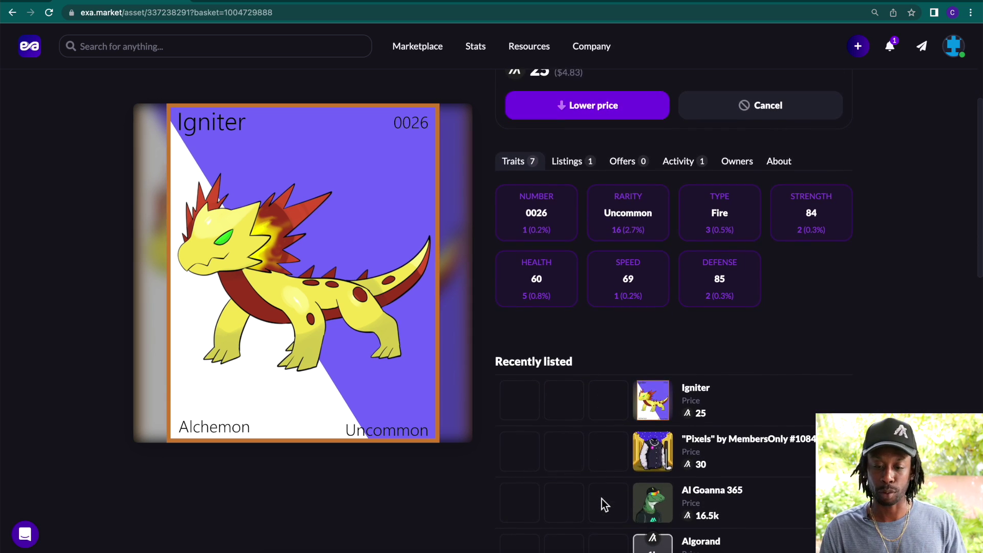
scroll(601, 499, down, 3)
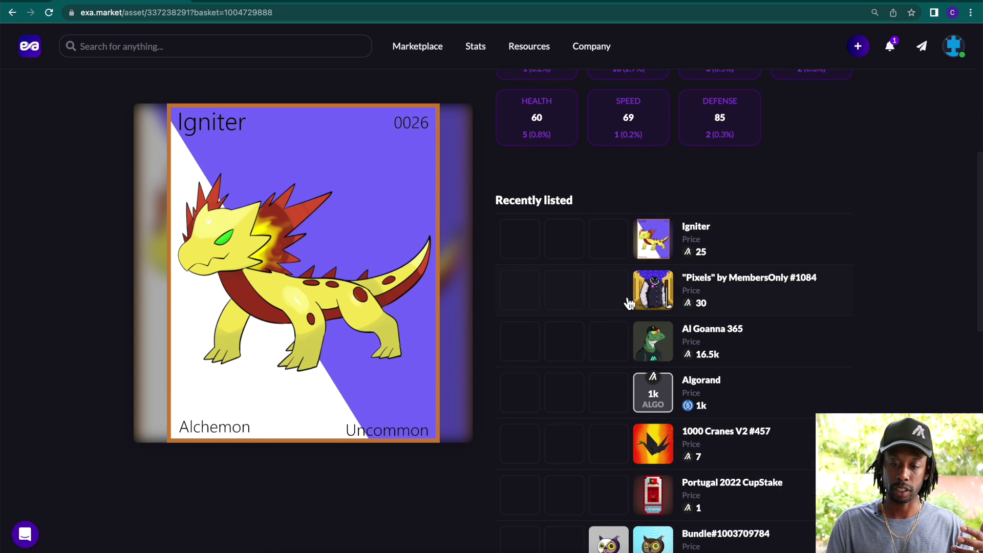
scroll(610, 314, up, 8)
click(28, 50)
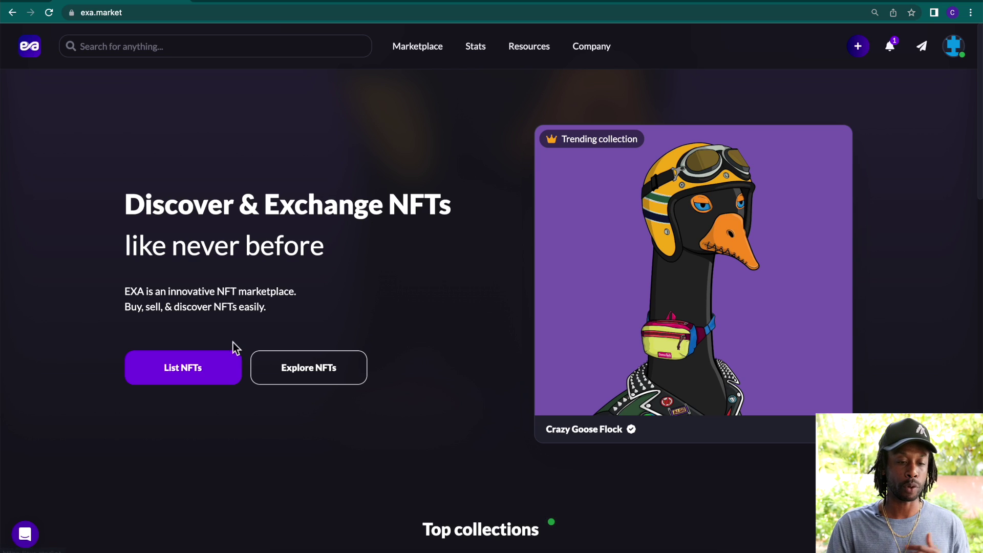
Step: Start a List NFTs form and add FAME (Algorand Anthem) from your owned assets
click(187, 373)
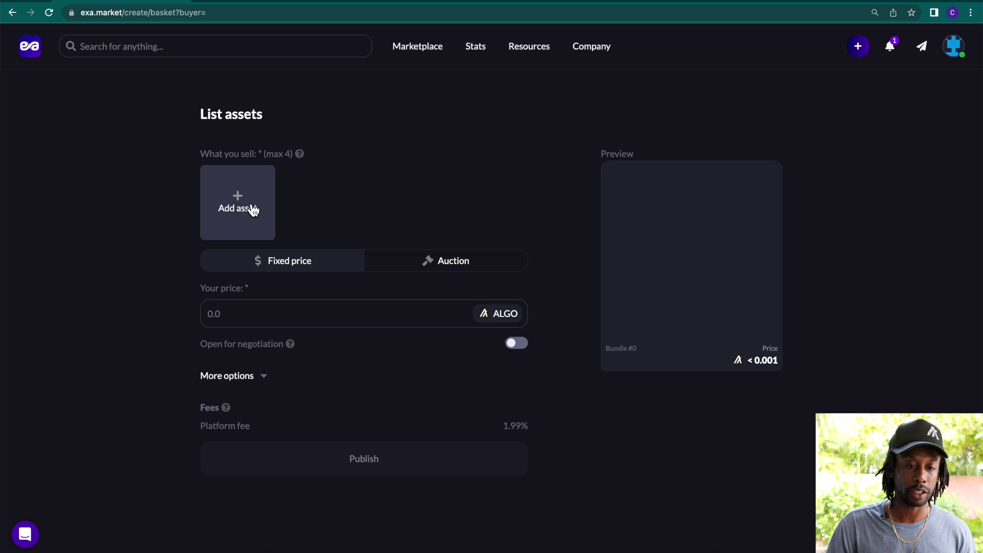
click(253, 210)
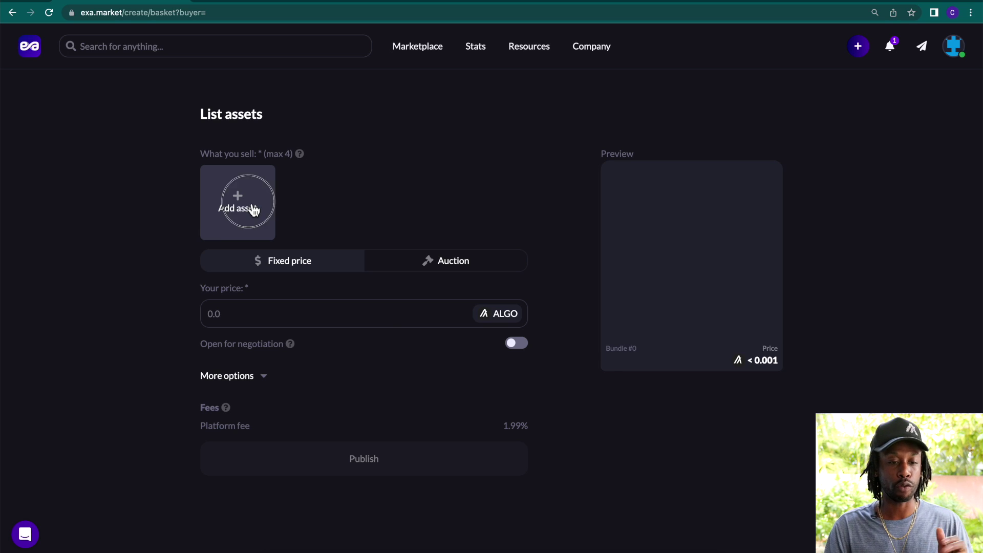
scroll(467, 316, down, 3)
scroll(468, 315, down, 8)
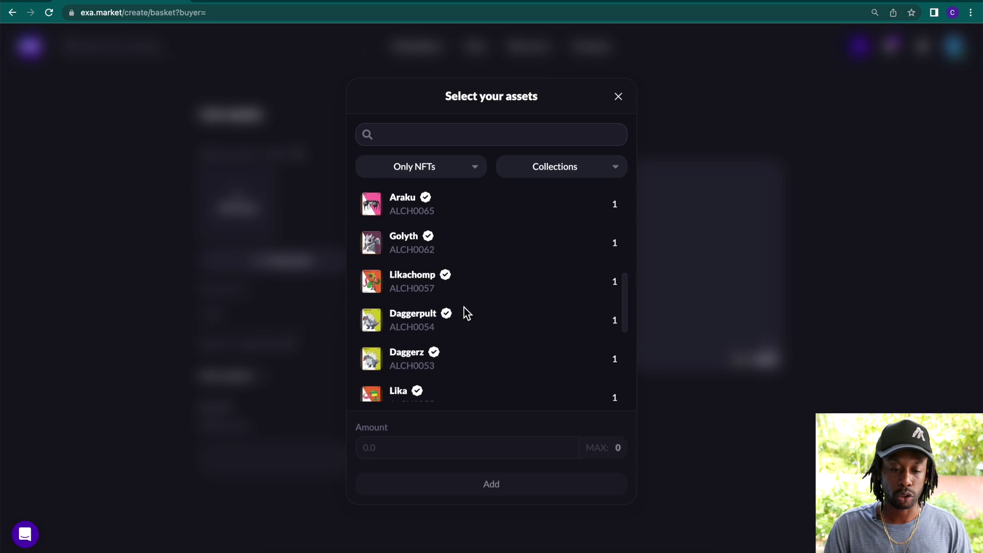
scroll(466, 313, down, 8)
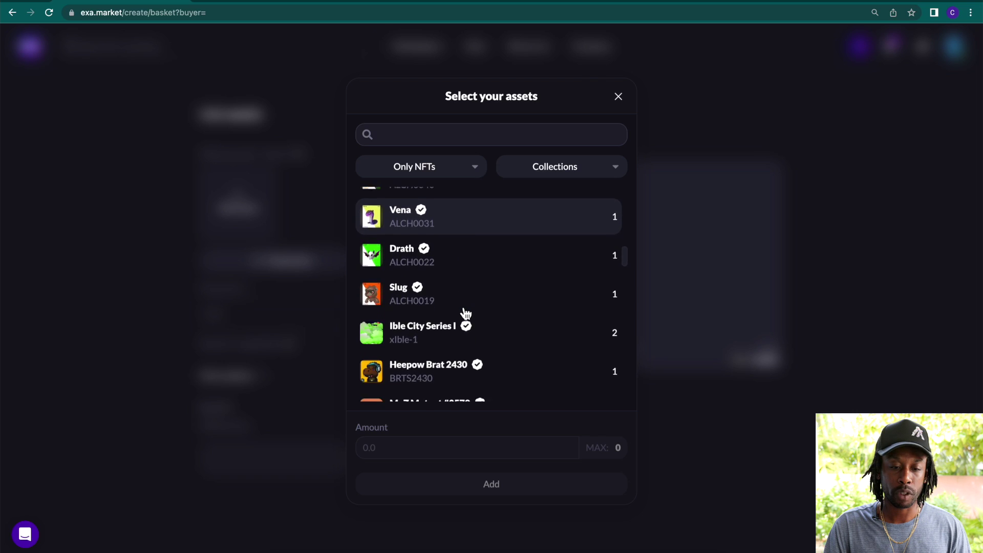
scroll(466, 313, down, 5)
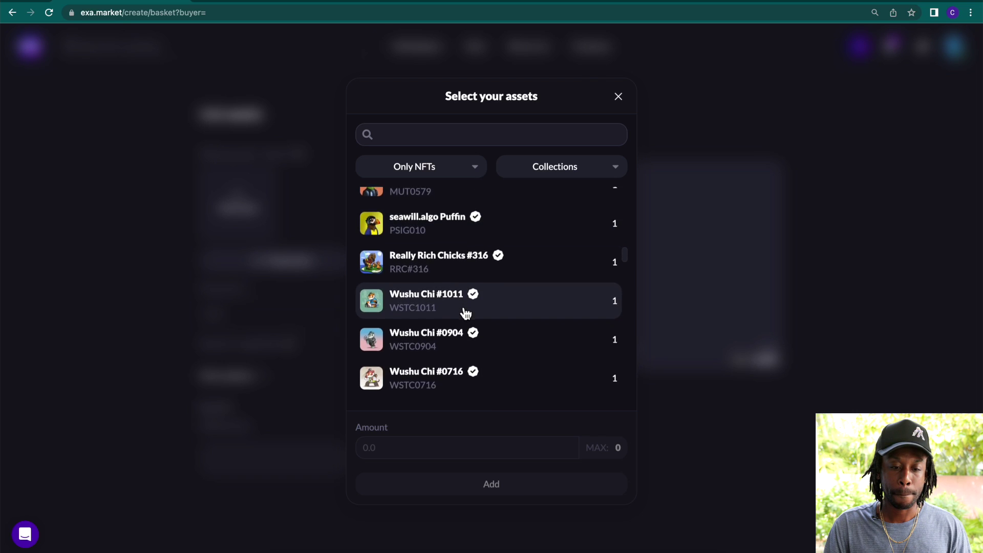
scroll(466, 314, down, 7)
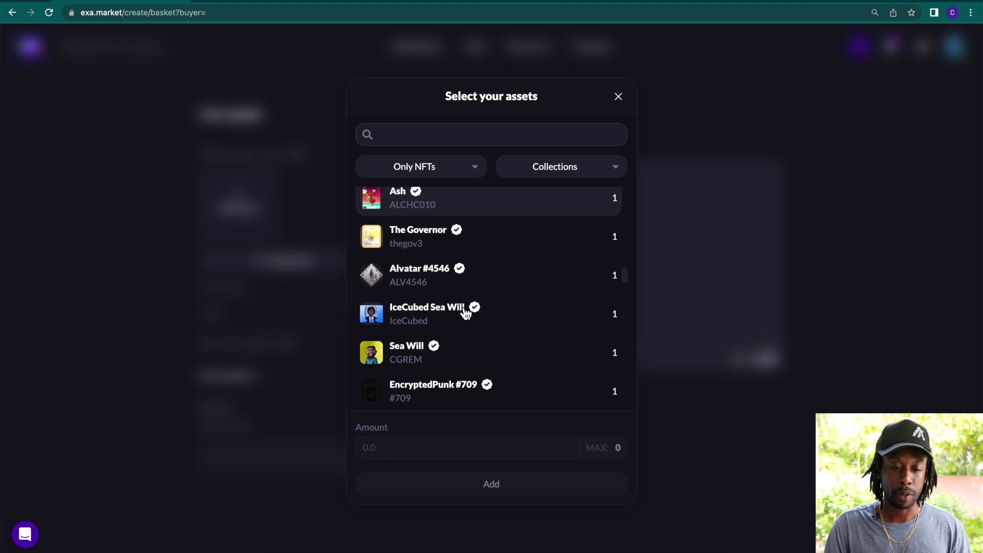
scroll(466, 313, down, 4)
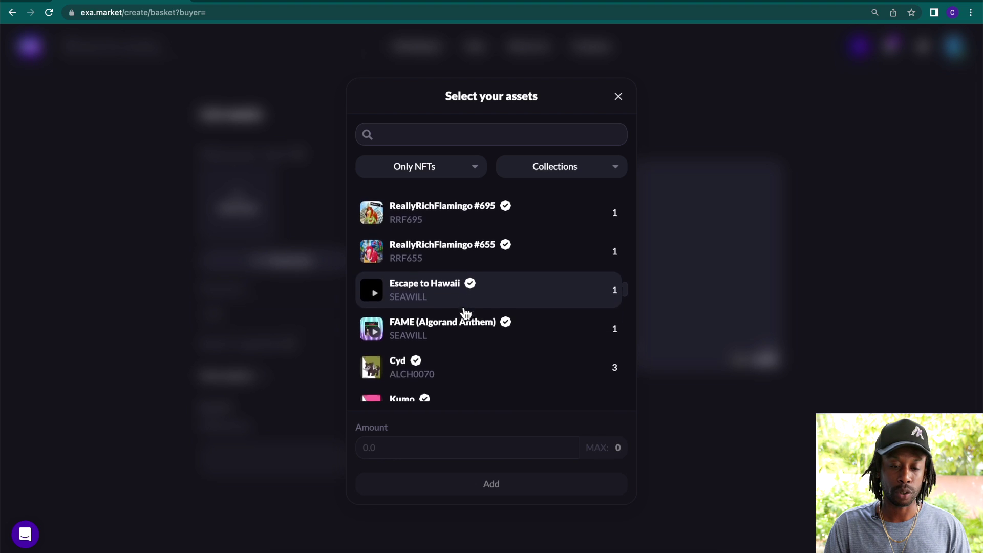
scroll(464, 312, up, 2)
click(471, 234)
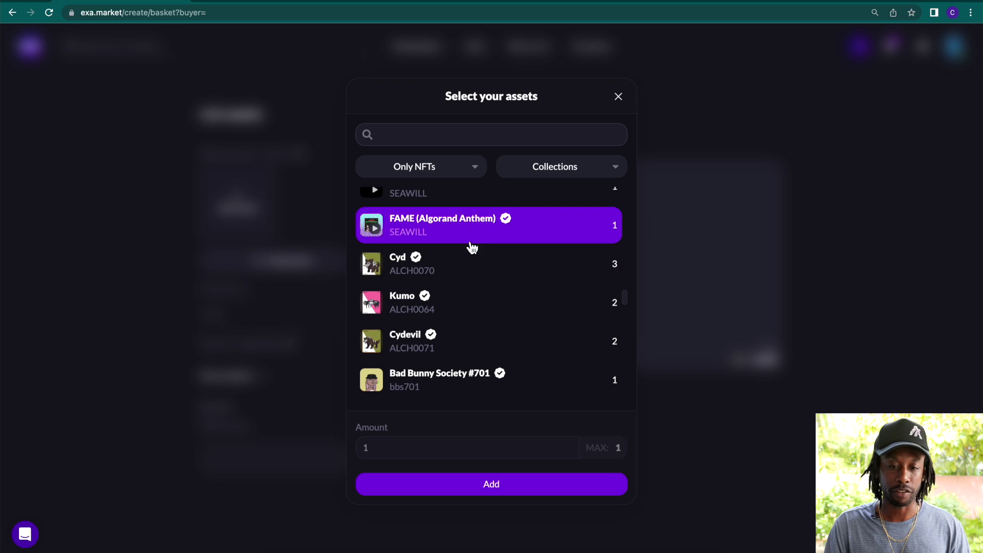
click(504, 493)
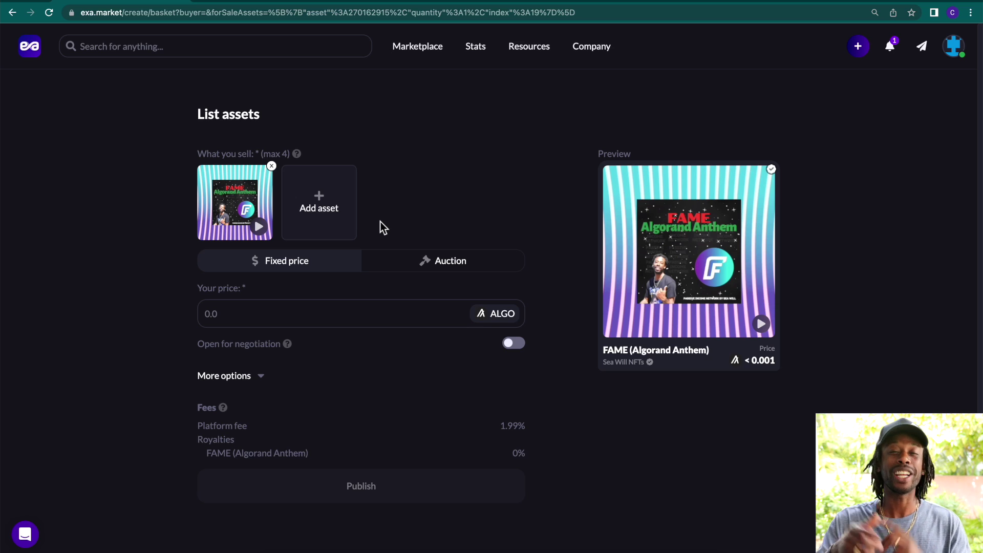
Step: Add ReallyRichFlamingo #695 to the bundle as its second asset
click(322, 214)
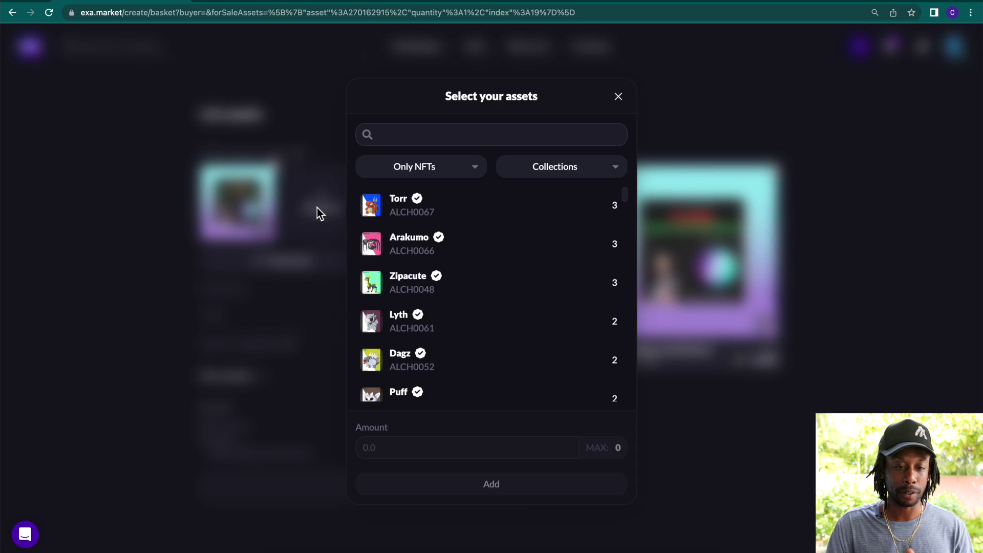
scroll(471, 287, down, 5)
scroll(475, 290, down, 15)
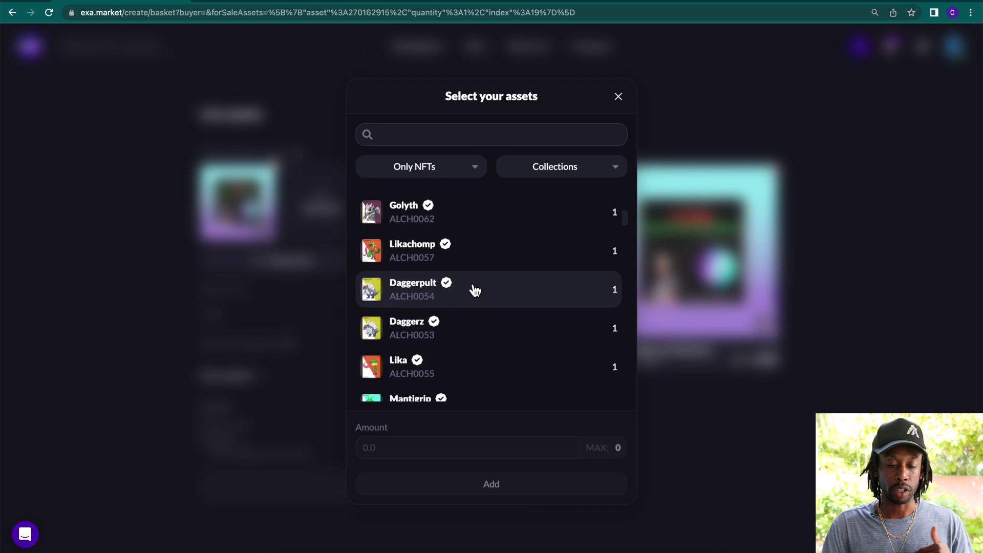
scroll(474, 289, down, 5)
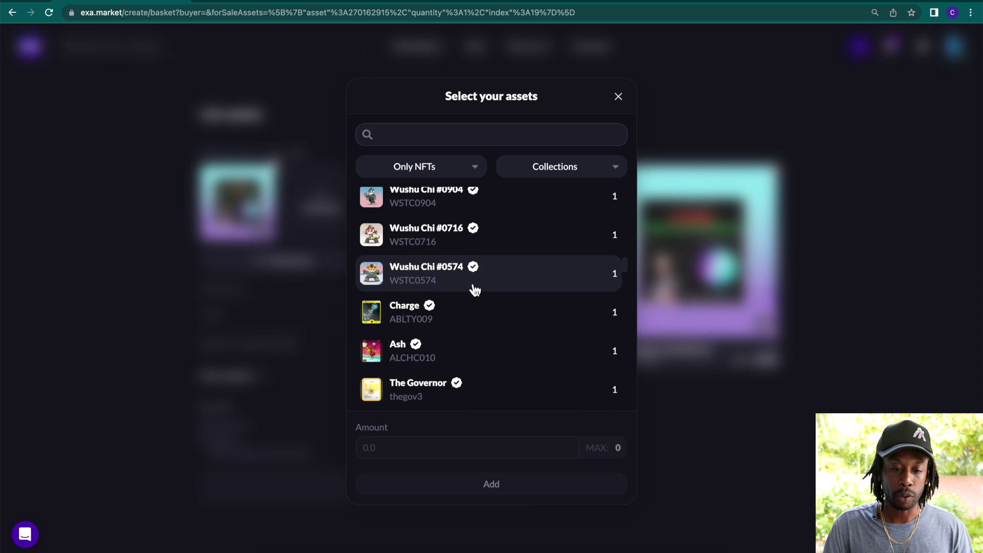
scroll(461, 285, down, 2)
scroll(464, 287, down, 5)
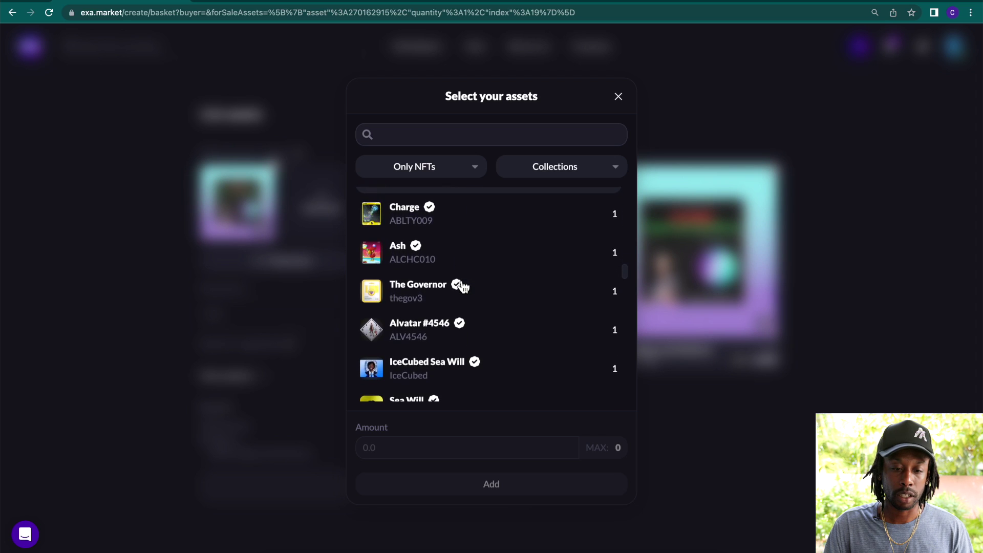
scroll(463, 287, down, 1)
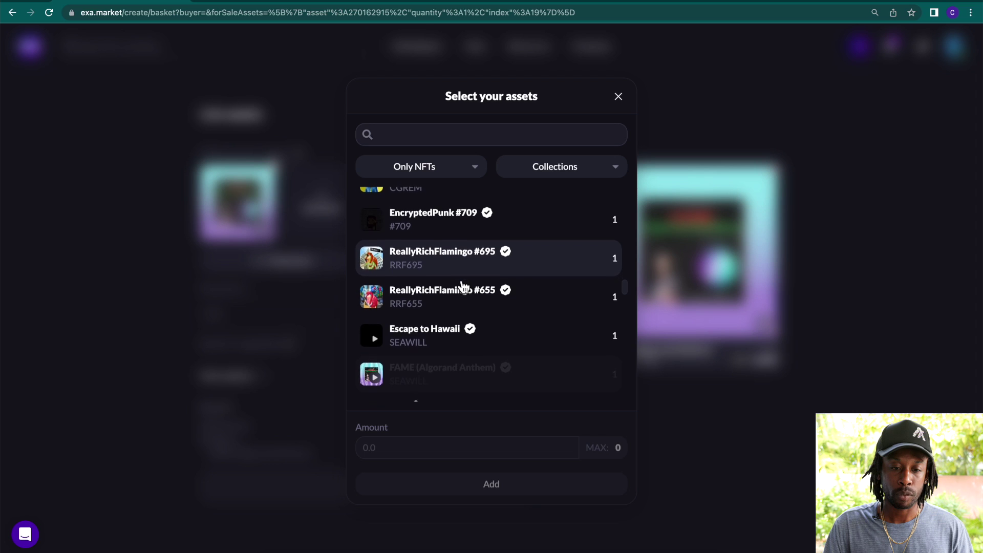
click(462, 260)
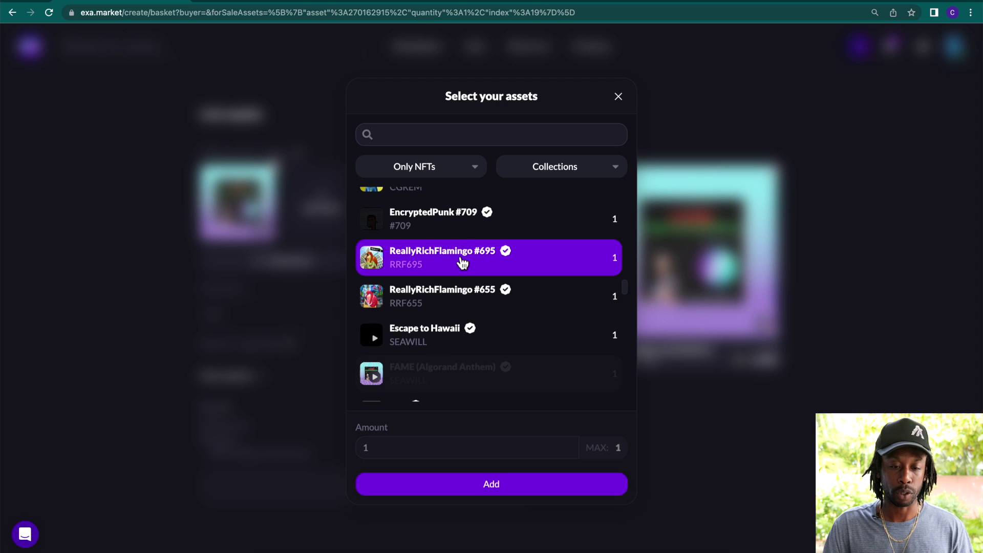
click(500, 486)
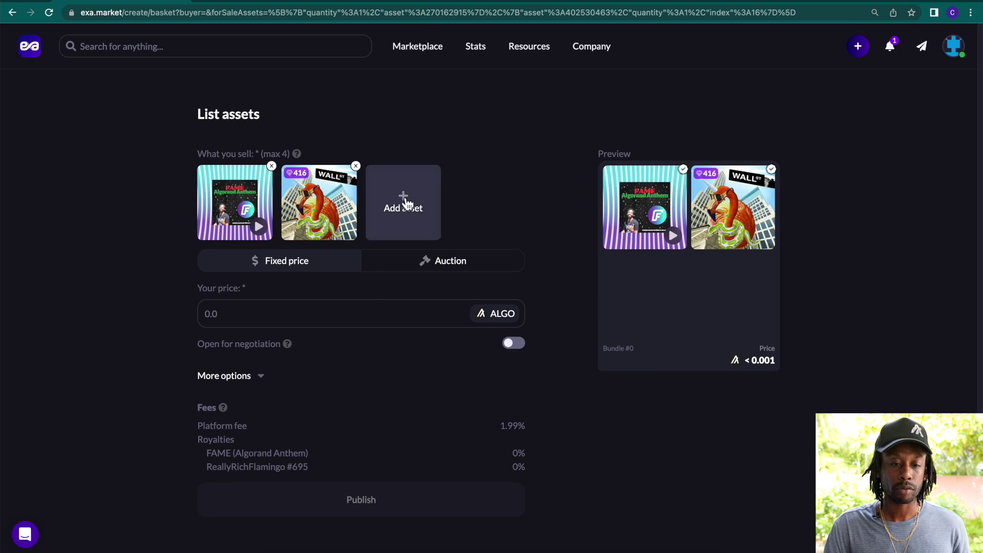
Step: Add Bad Bunny Society #701 to the bundle as its third asset
click(404, 202)
scroll(487, 316, down, 12)
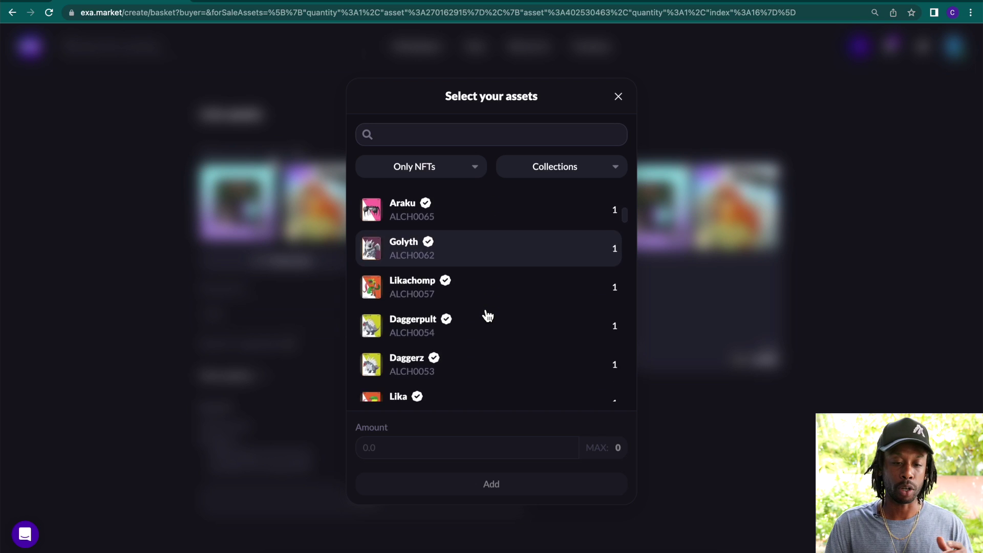
scroll(487, 316, down, 10)
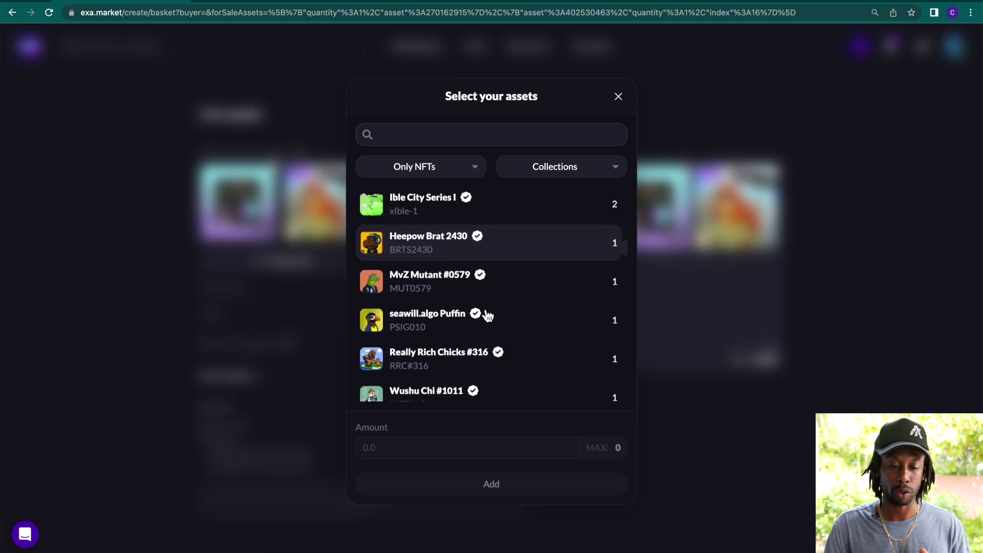
scroll(488, 315, down, 10)
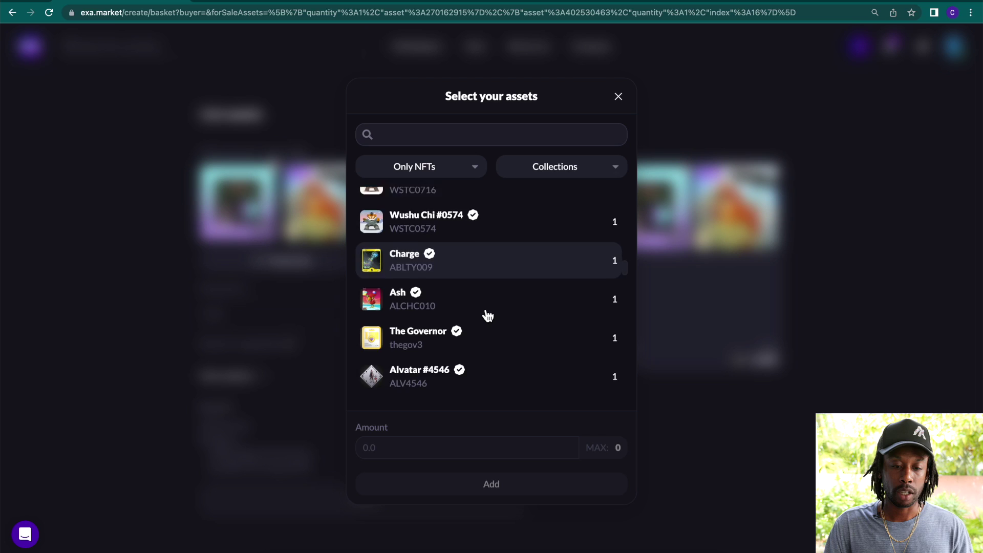
scroll(488, 316, down, 10)
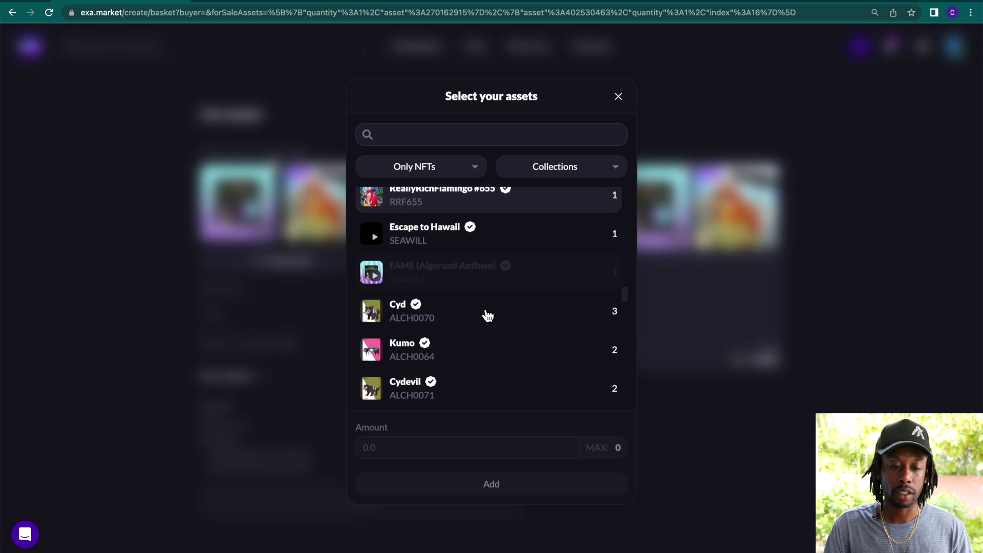
scroll(487, 315, down, 2)
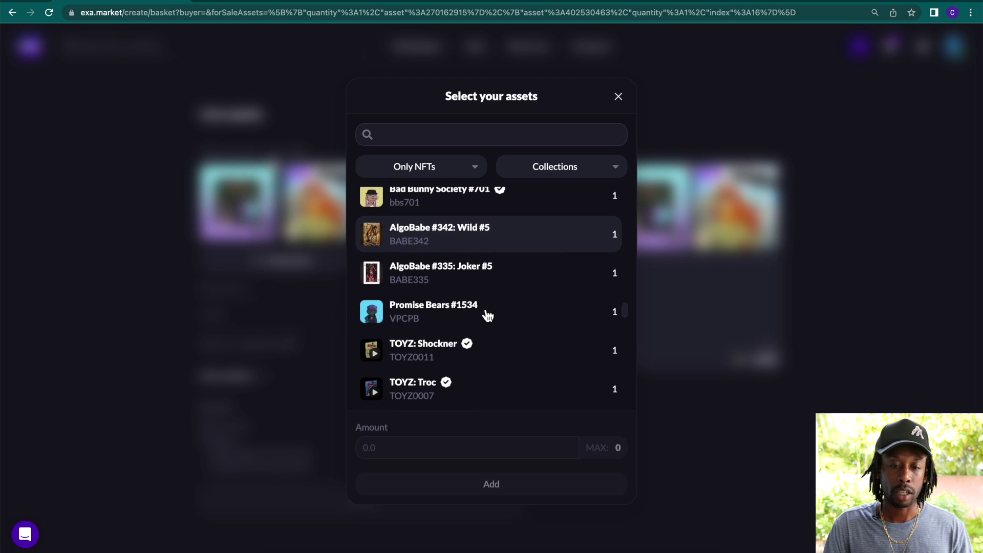
click(487, 197)
click(561, 484)
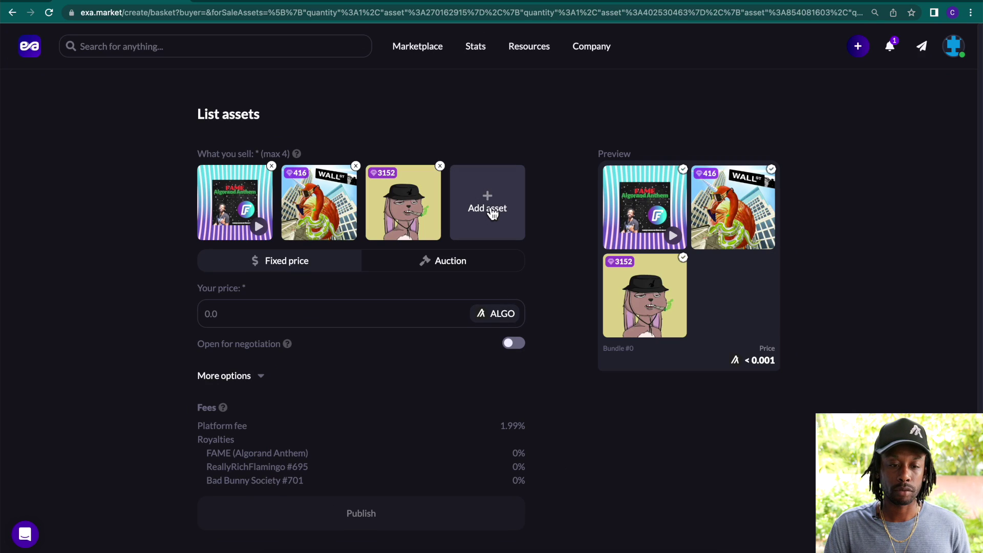
Step: Add Raccoon #600 as the fourth asset and switch the listing to Auction
click(492, 212)
scroll(503, 395, down, 12)
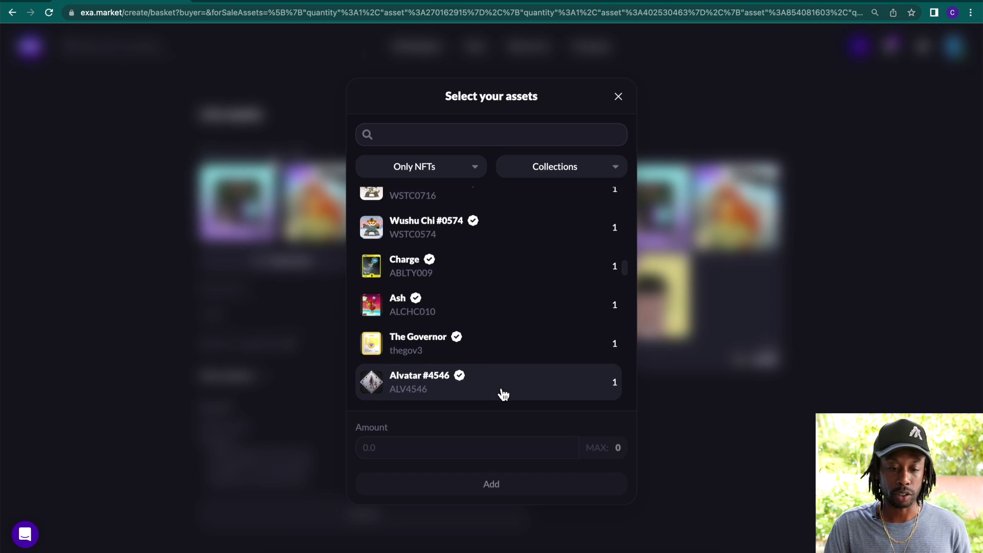
scroll(502, 395, down, 10)
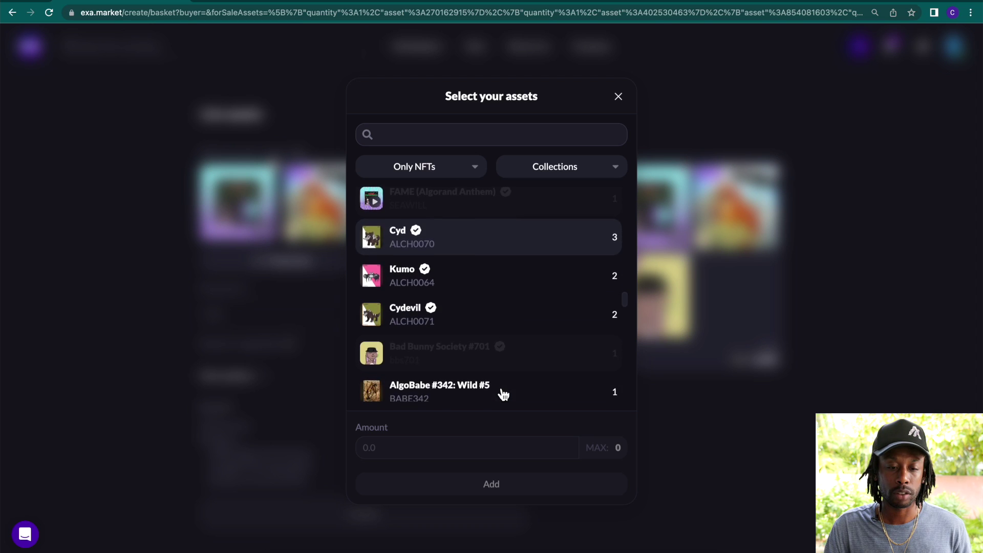
scroll(504, 394, down, 6)
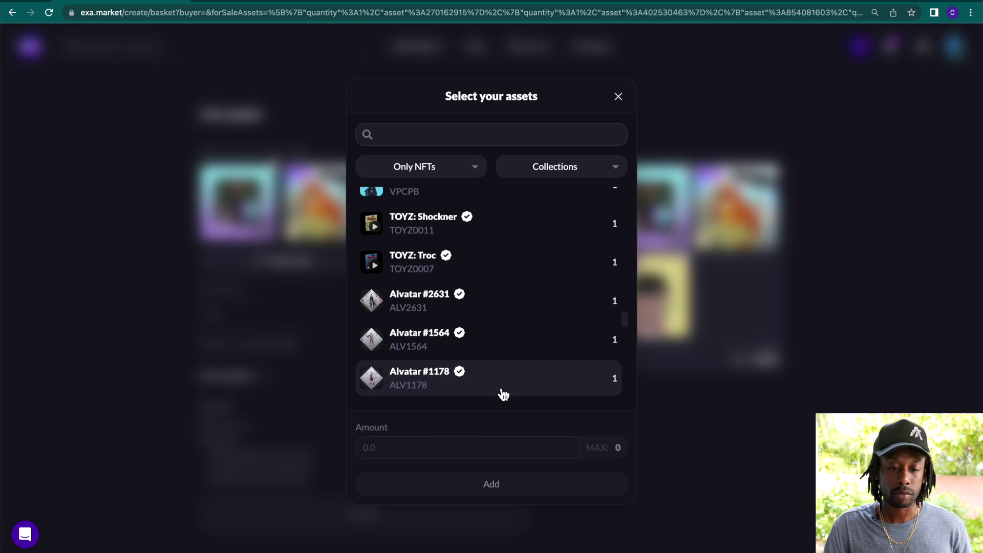
scroll(503, 394, down, 5)
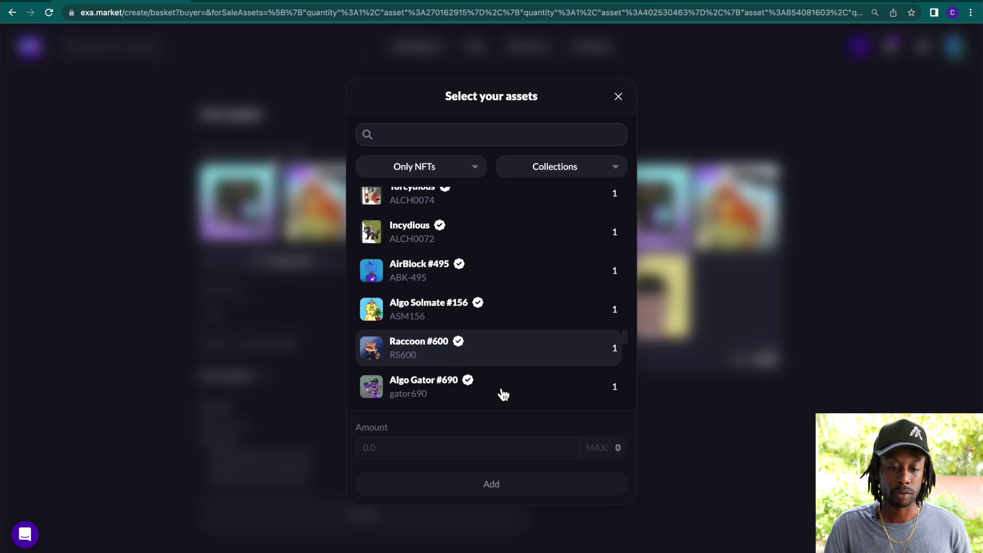
scroll(502, 394, down, 1)
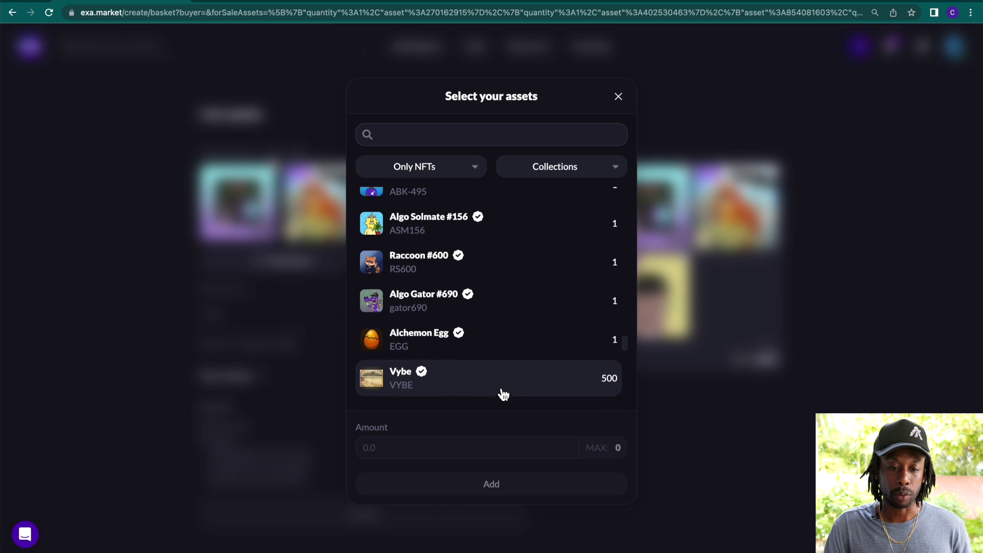
click(471, 264)
click(585, 493)
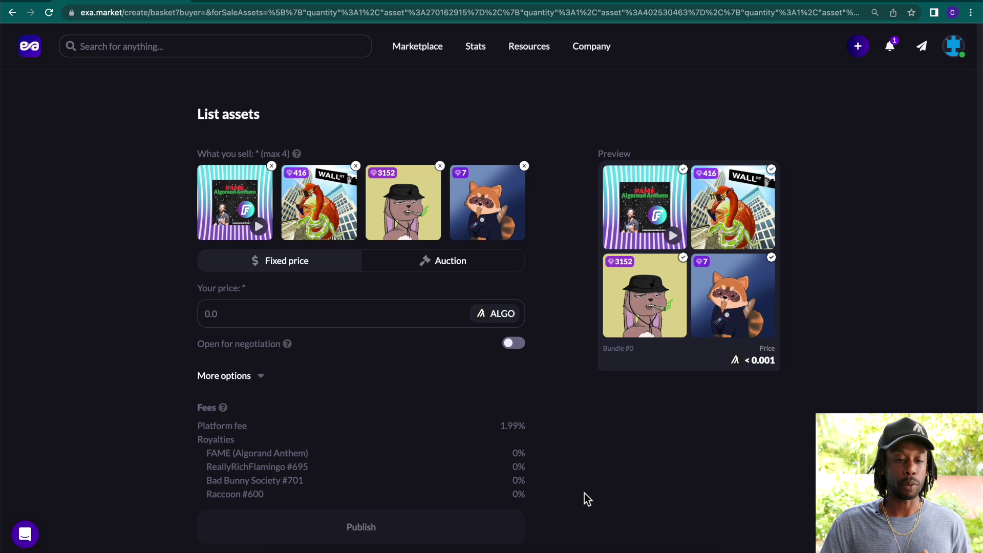
click(419, 259)
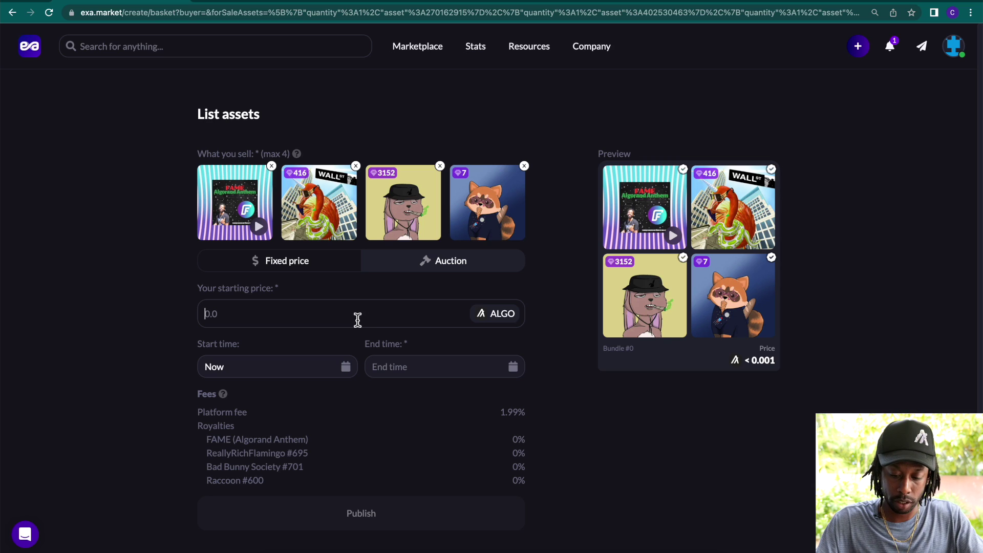
Step: Set the auction starting price to 50 ALGO and the end date to January 14, 2023
click(357, 319)
text(50)
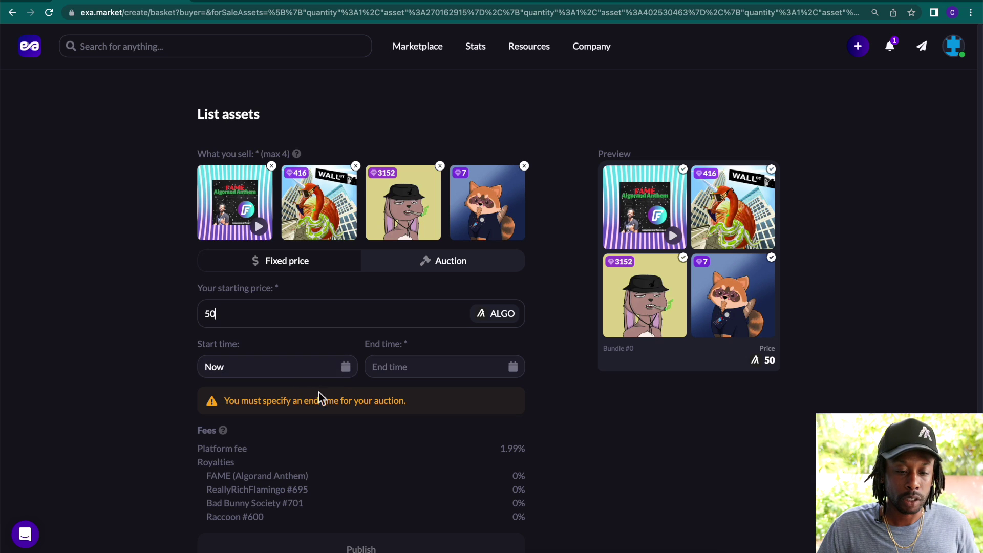
click(401, 365)
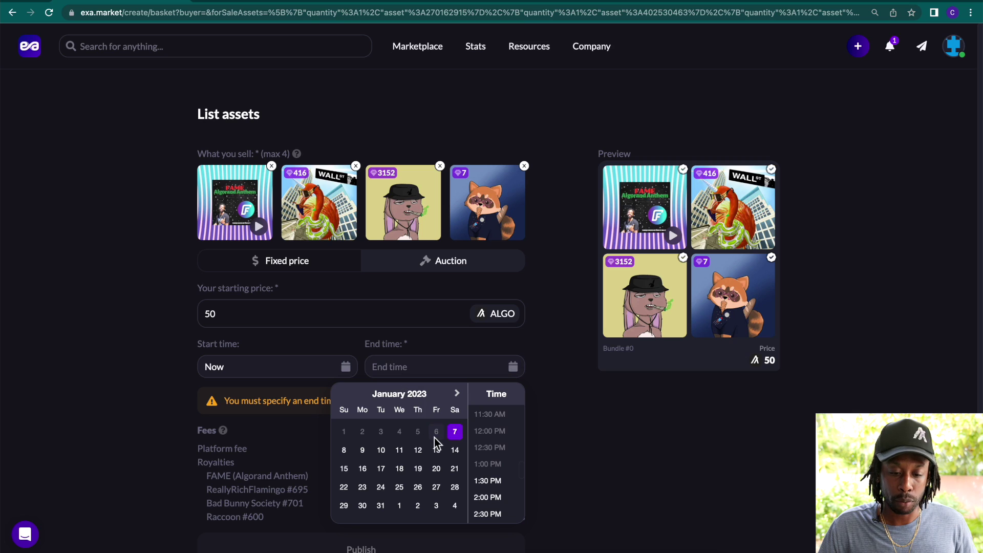
click(457, 452)
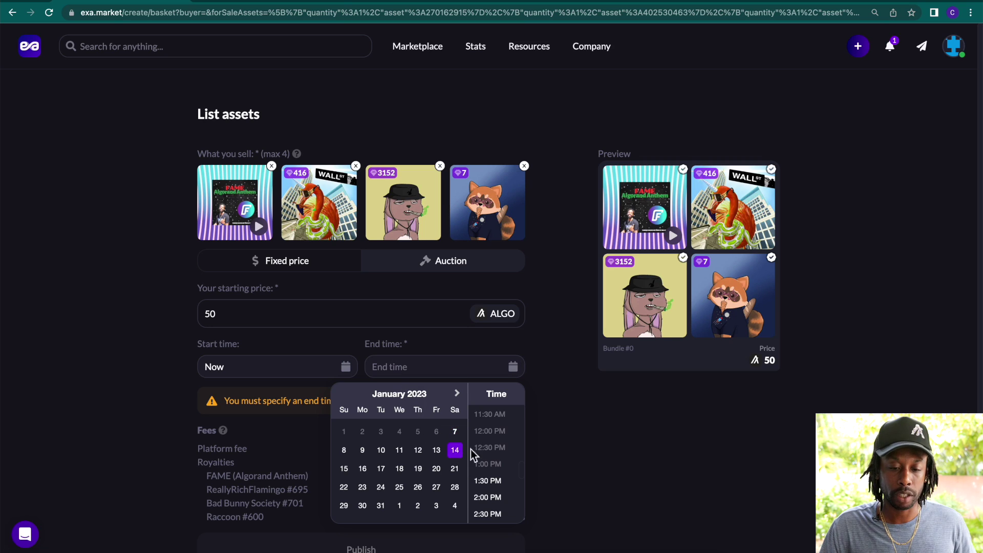
click(154, 437)
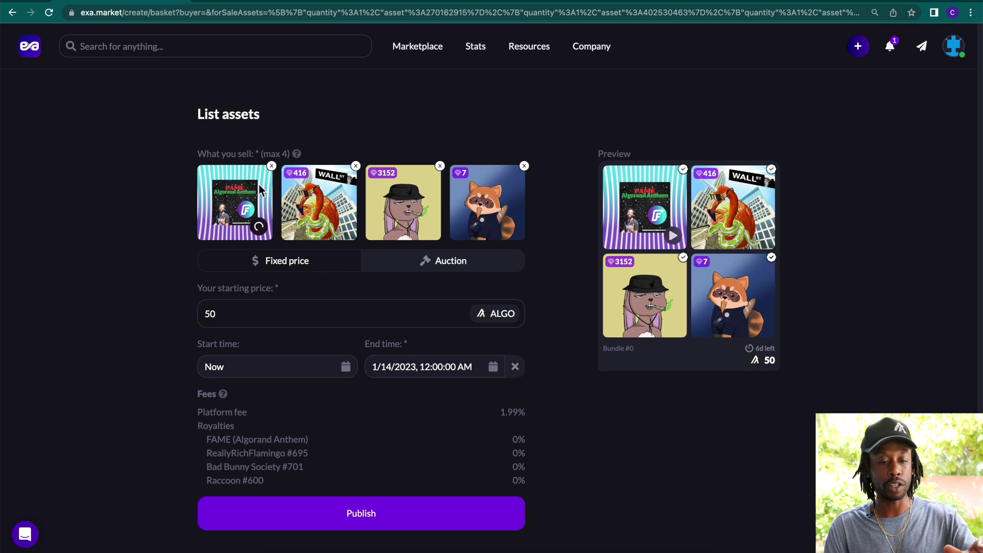
Step: Review the four-NFT bundle auction details and publish the listing
click(228, 232)
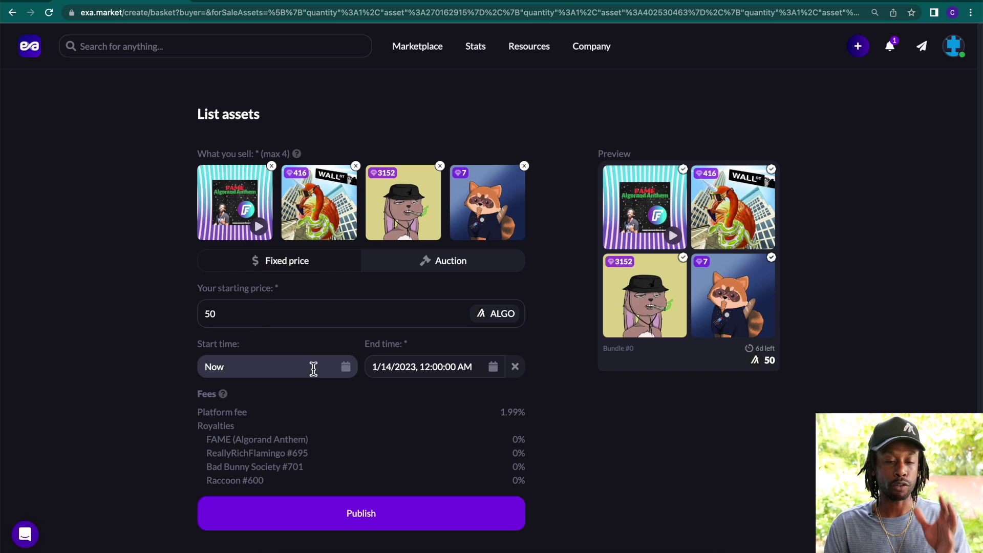
scroll(314, 368, down, 1)
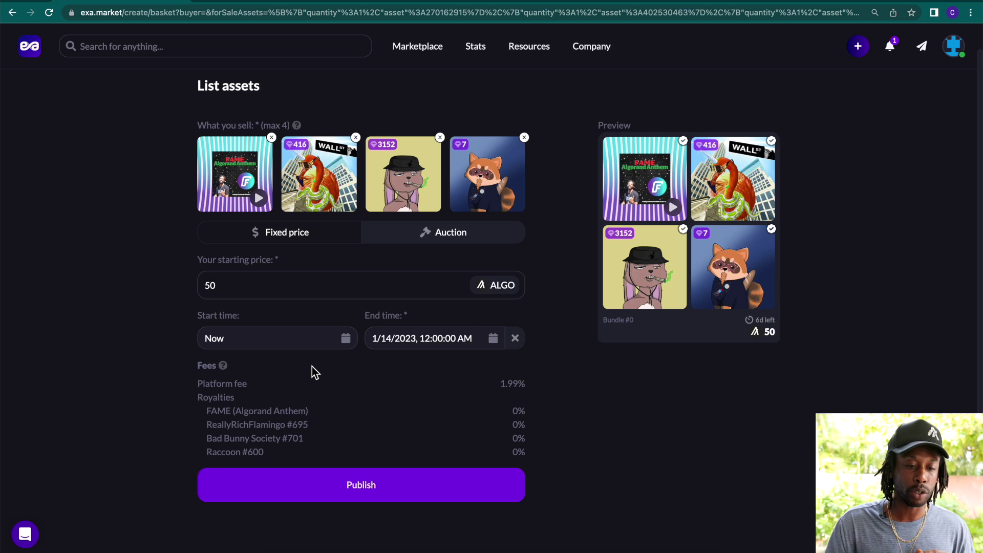
scroll(311, 367, down, 1)
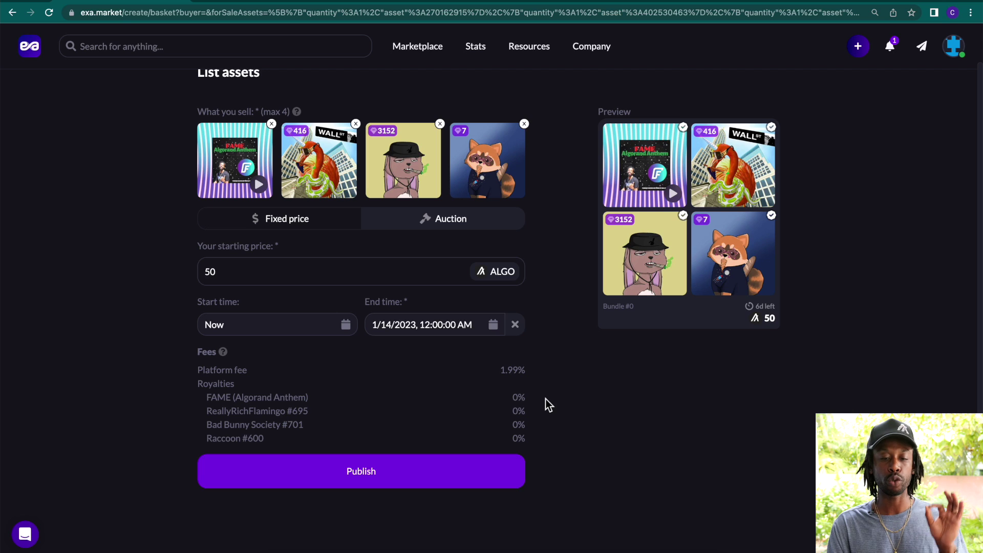
click(456, 471)
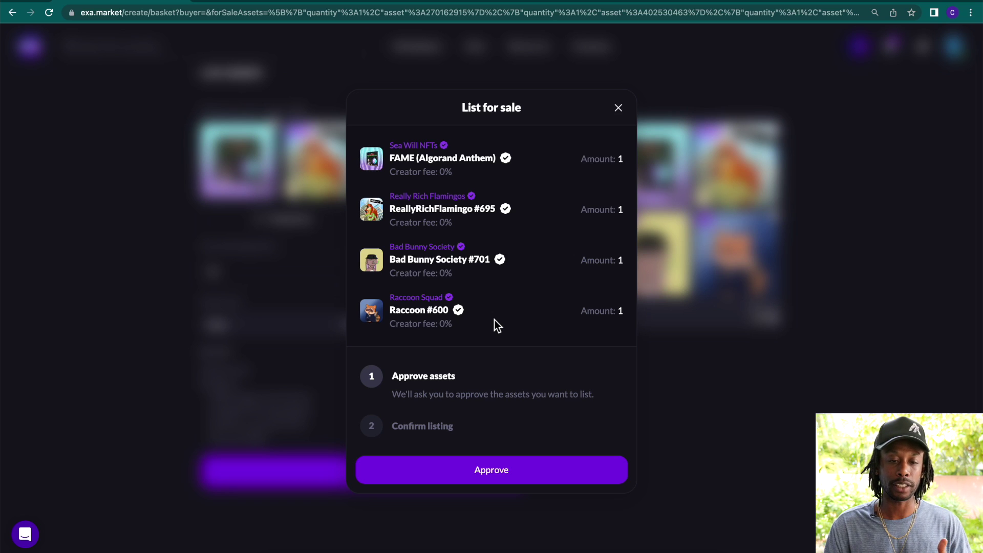
Step: Approve the four assets for listing and sign the first transaction with the saved MyAlgo wallet password
click(499, 473)
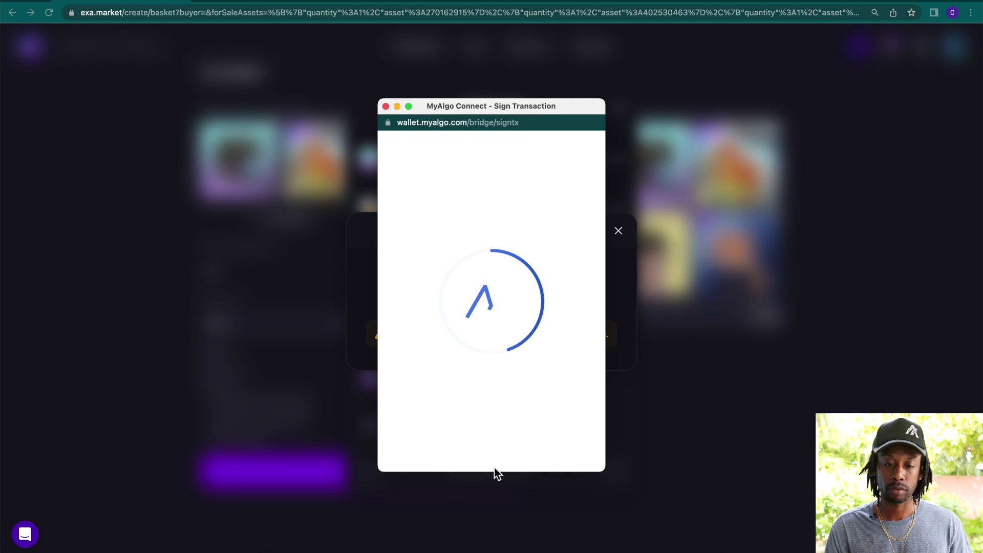
click(524, 423)
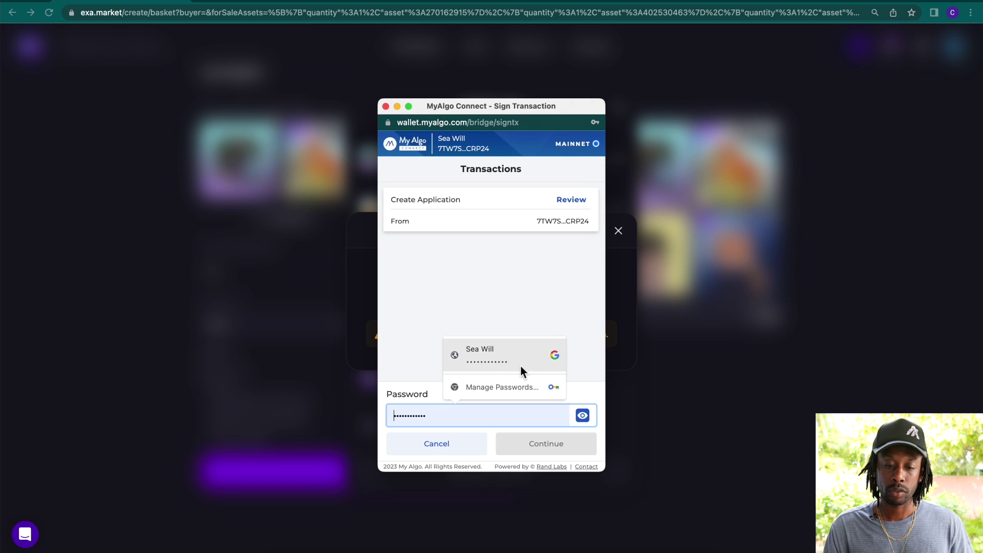
click(520, 364)
click(536, 444)
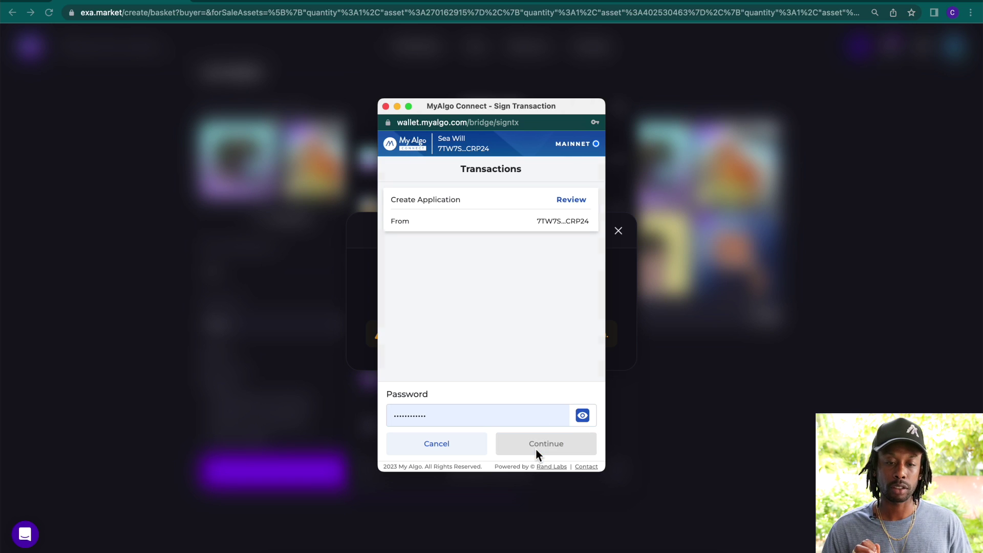
Step: Confirm the listing and sign its transactions with the saved MyAlgo wallet password
click(539, 476)
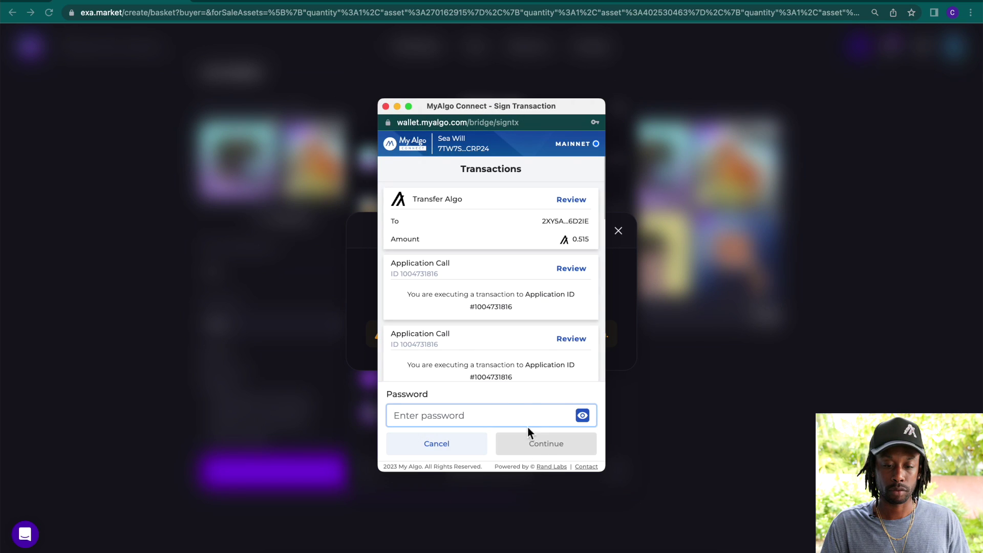
click(527, 418)
click(491, 353)
click(541, 444)
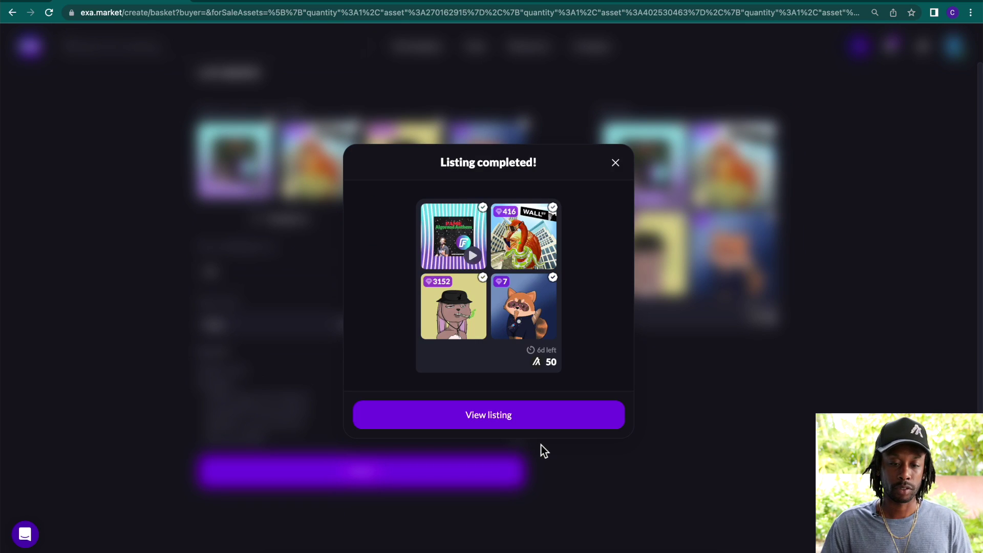
click(536, 424)
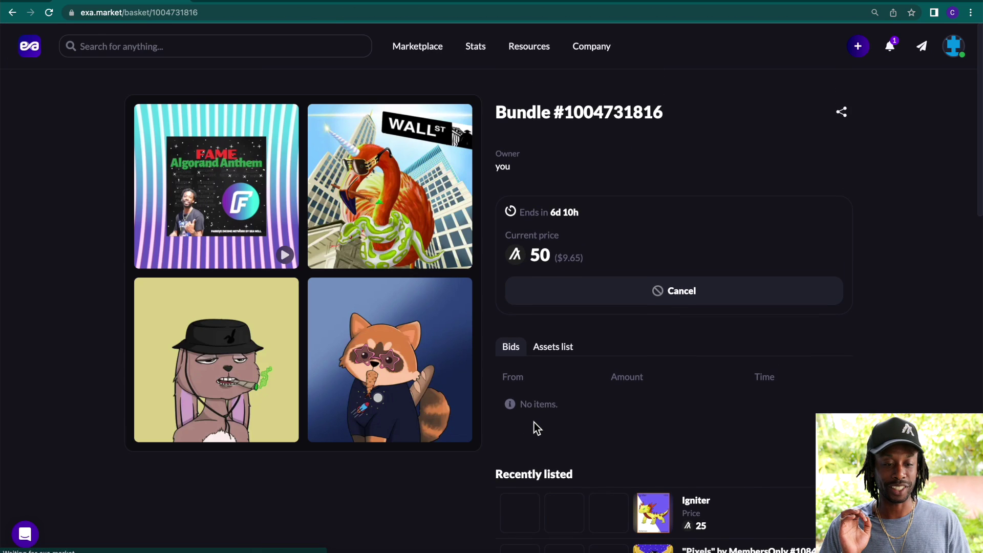